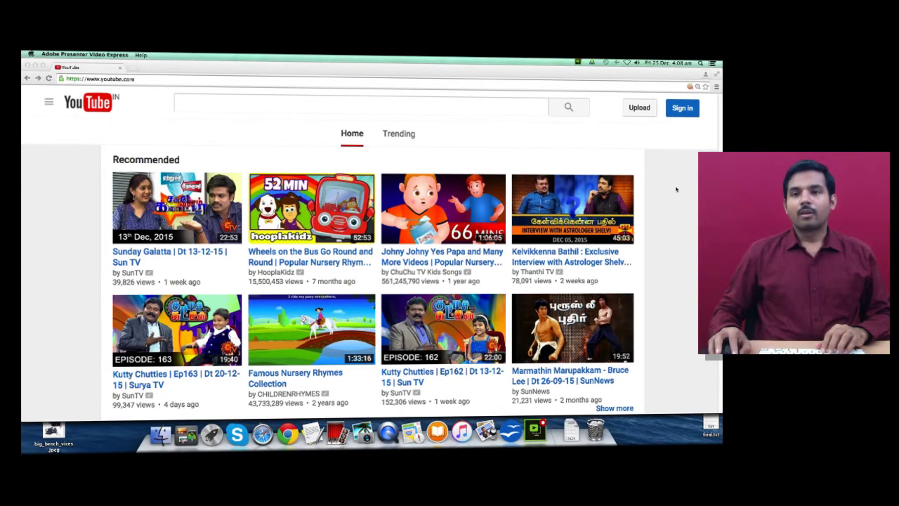
Step: Sign in to YouTube with the Google account by entering its password
{"action": "left_click", "coordinate": [681, 107]}
{"action": "left_click", "coordinate": [360, 182]}
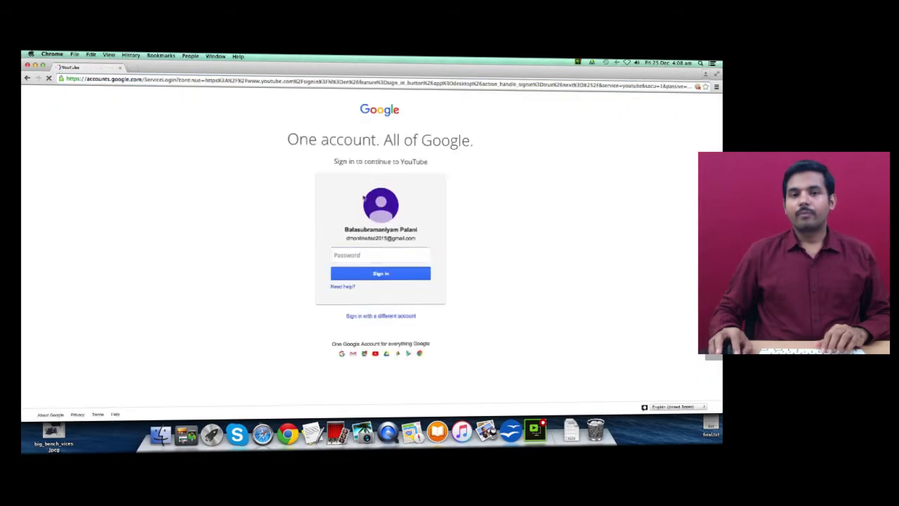
{"action": "type", "text": "••••••••••"}
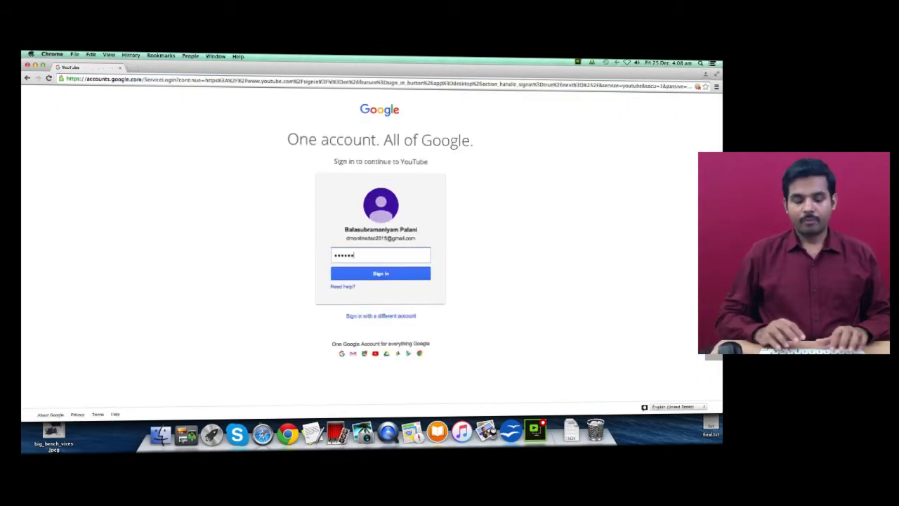
{"action": "key", "text": "Return"}
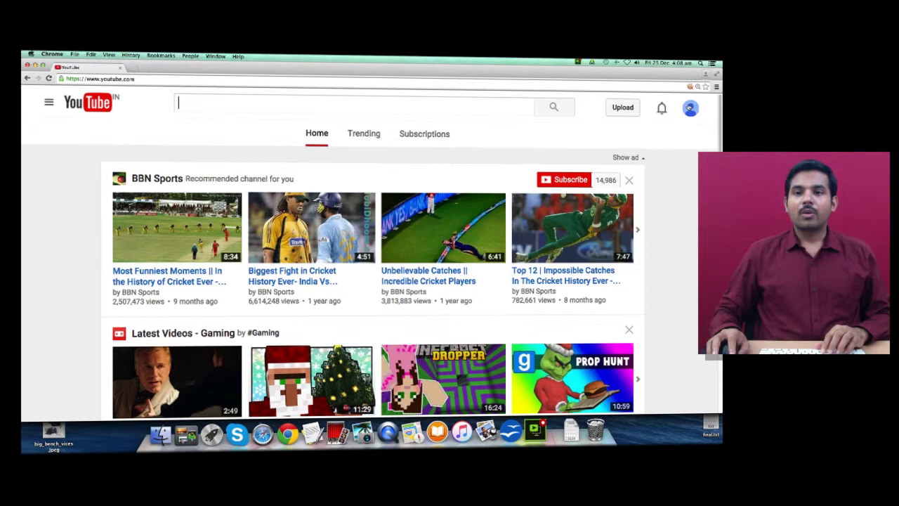
Step: From Creator Studio, create the channel using the account's first and last name
{"action": "left_click", "coordinate": [690, 108]}
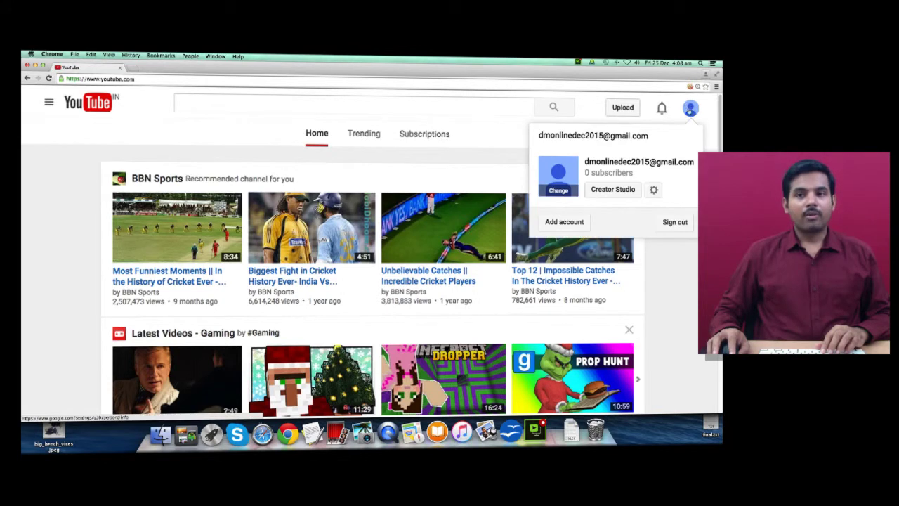
{"action": "left_click", "coordinate": [613, 190]}
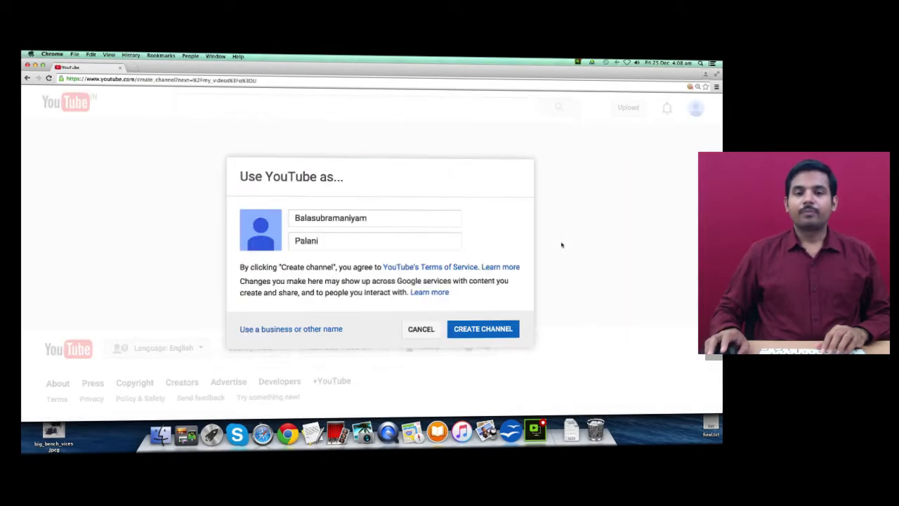
{"action": "double_click", "coordinate": [376, 217]}
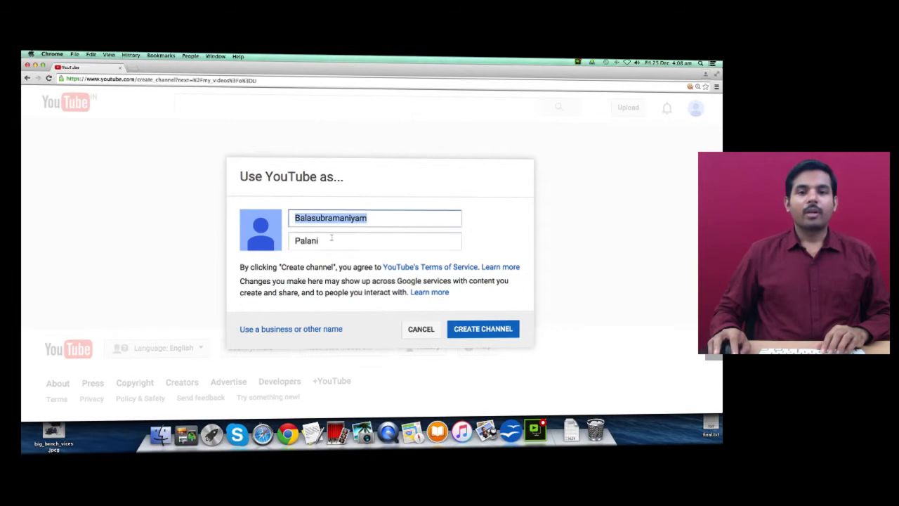
{"action": "key", "text": "Tab"}
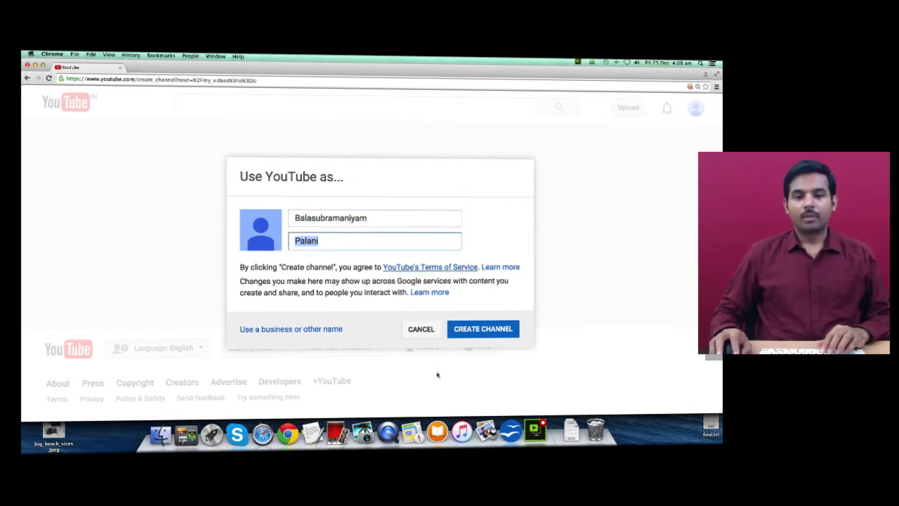
{"action": "left_click", "coordinate": [484, 330]}
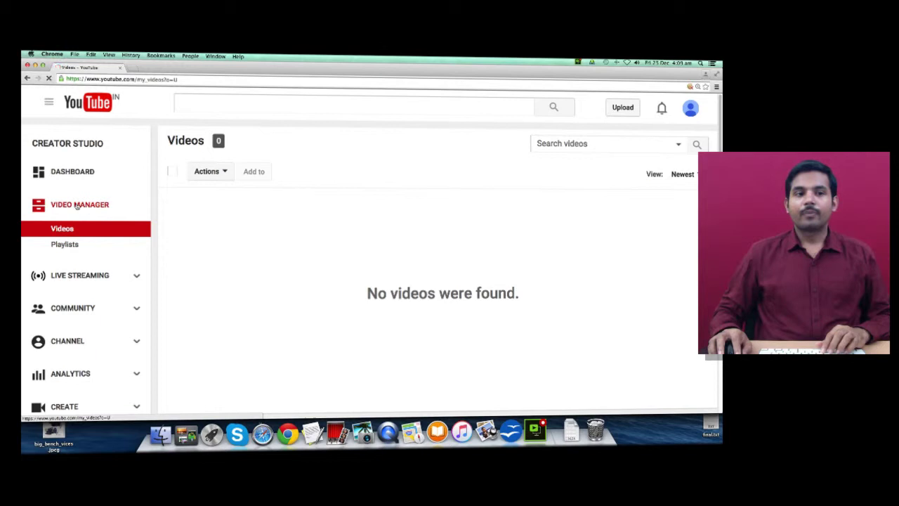
Step: Go from the Creator Studio dashboard to the new channel's home page
{"action": "left_click", "coordinate": [75, 170]}
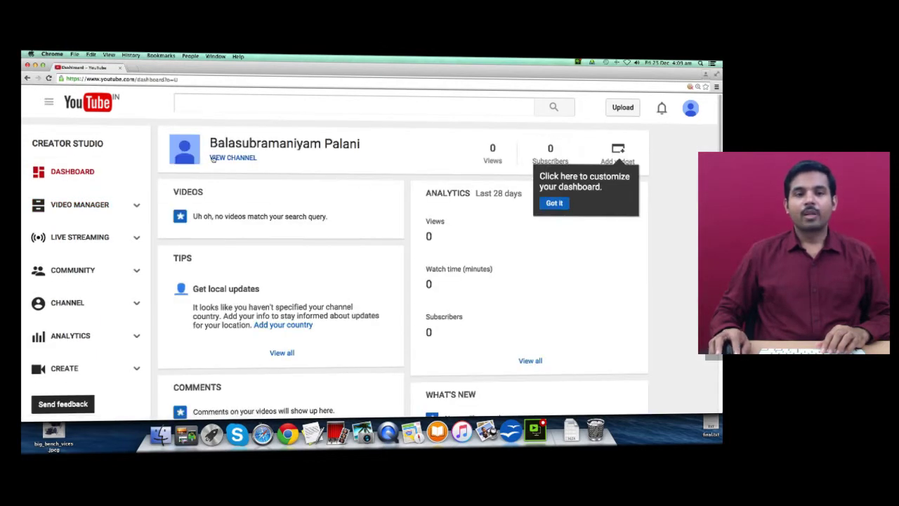
{"action": "left_click", "coordinate": [214, 158]}
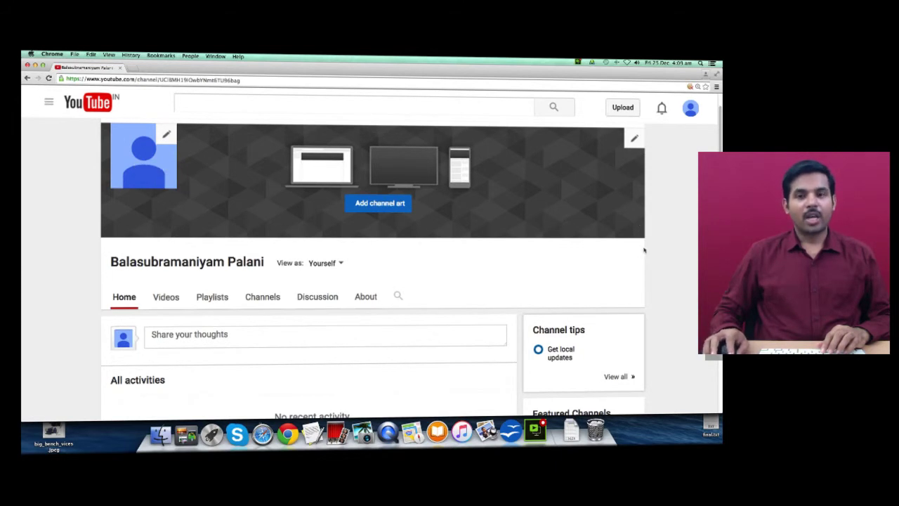
Step: Check the channel's About tab and leave the channel description empty
{"action": "scroll", "coordinate": [329, 316], "scroll_direction": "down", "scroll_amount": 1}
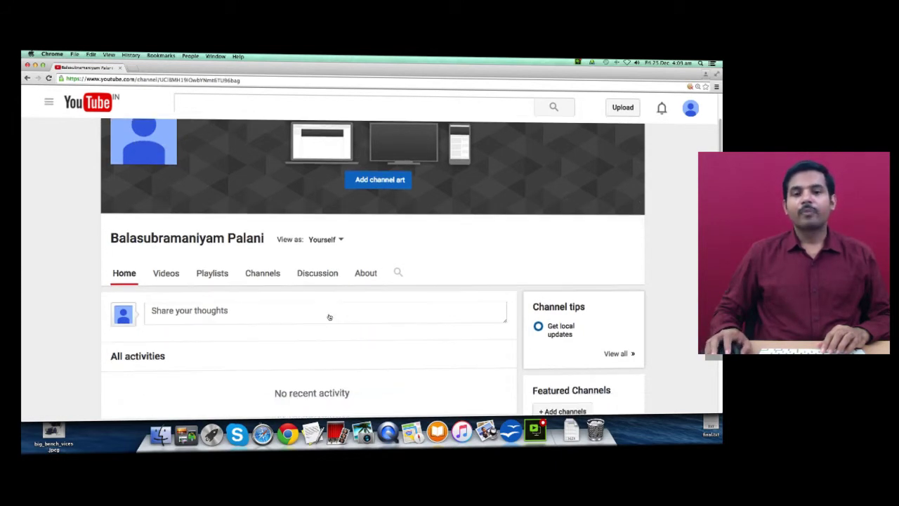
{"action": "left_click", "coordinate": [361, 273]}
{"action": "scroll", "coordinate": [368, 274], "scroll_direction": "down", "scroll_amount": 1}
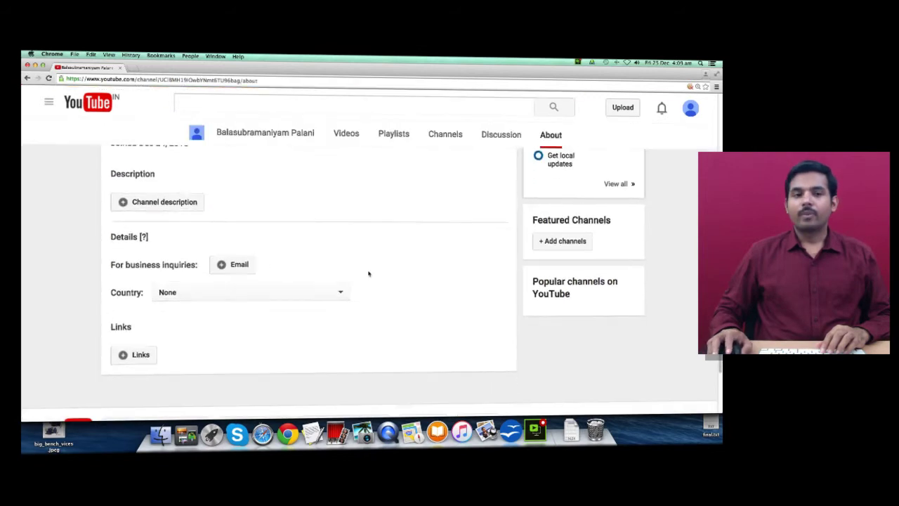
{"action": "left_click", "coordinate": [181, 202]}
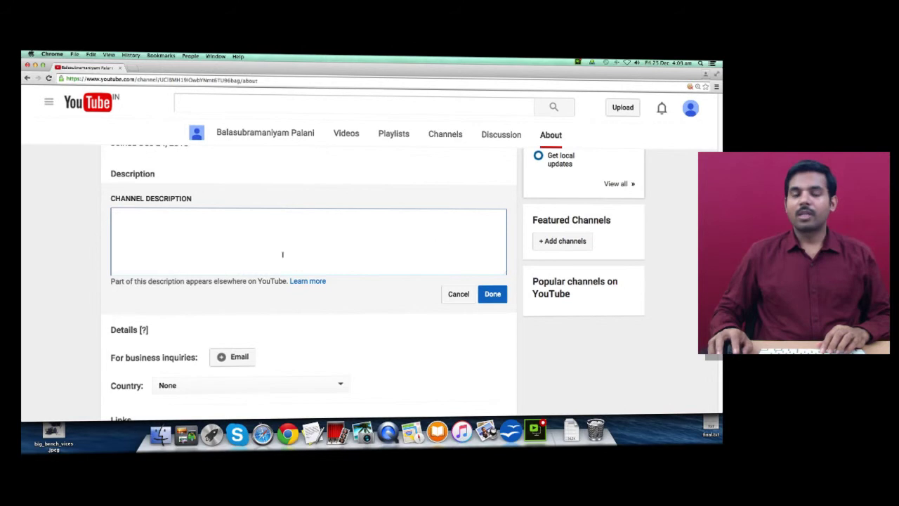
{"action": "left_click", "coordinate": [446, 295]}
Step: Show the channel's Videos tab, which has no uploads
{"action": "scroll", "coordinate": [446, 290], "scroll_direction": "up", "scroll_amount": 5}
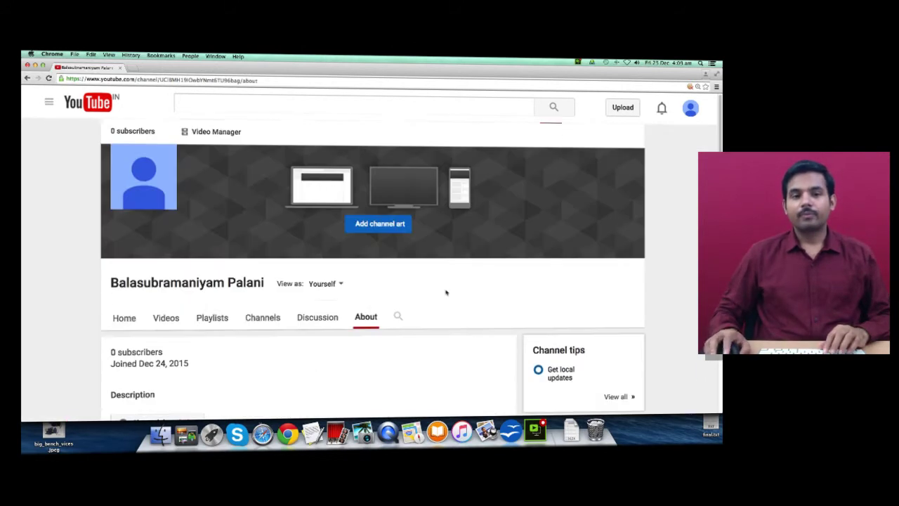
{"action": "left_click", "coordinate": [166, 318]}
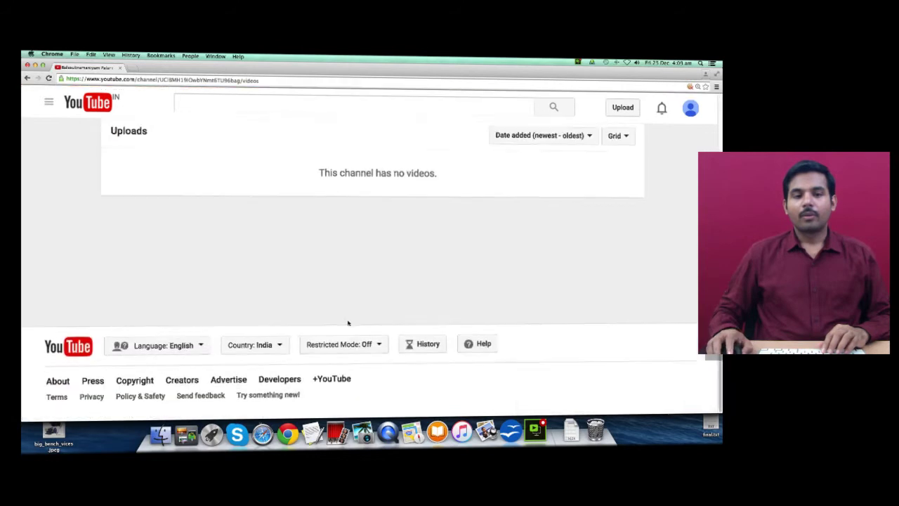
{"action": "scroll", "coordinate": [347, 323], "scroll_direction": "up", "scroll_amount": 4}
{"action": "scroll", "coordinate": [362, 326], "scroll_direction": "up", "scroll_amount": 2}
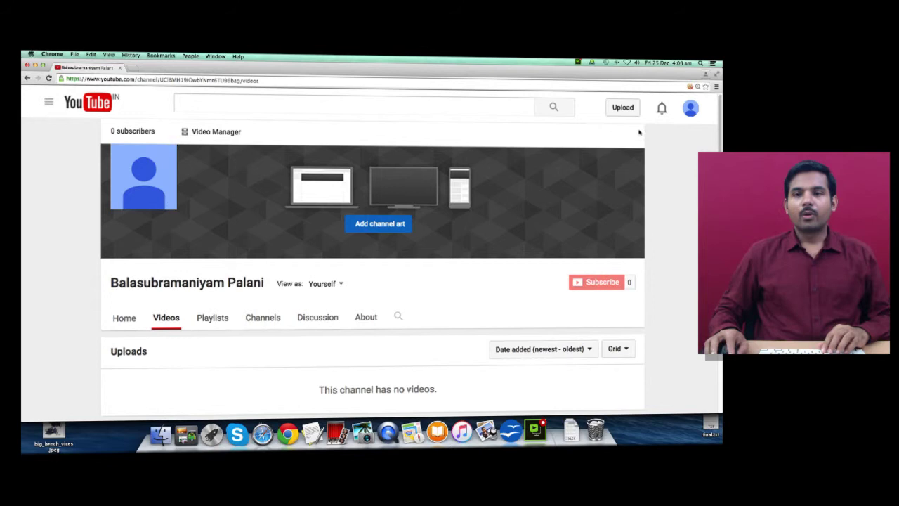
Step: Return to Creator Studio and open the channel's Status and features page
{"action": "left_click", "coordinate": [687, 107]}
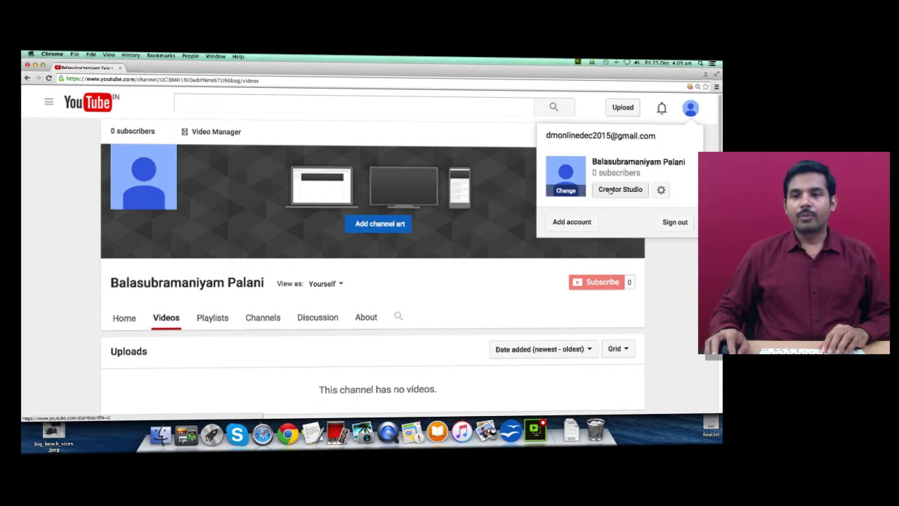
{"action": "left_click", "coordinate": [610, 190]}
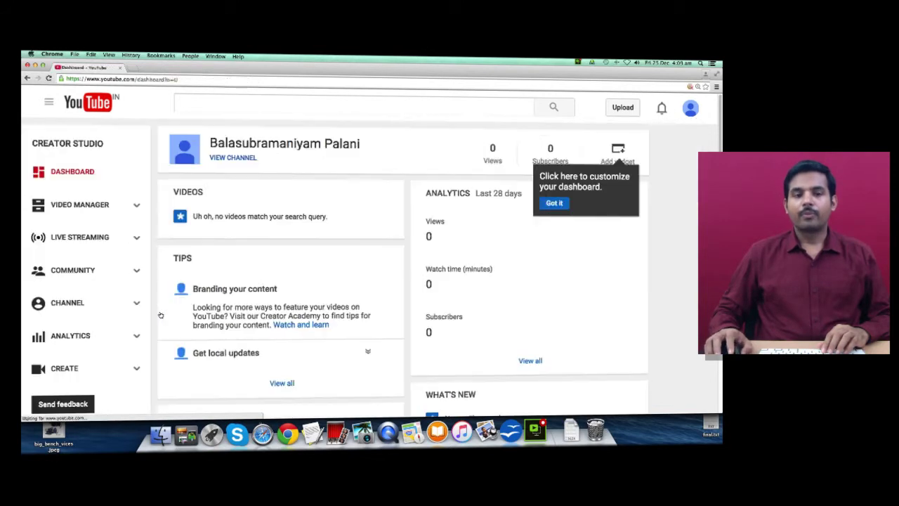
{"action": "left_click", "coordinate": [69, 309]}
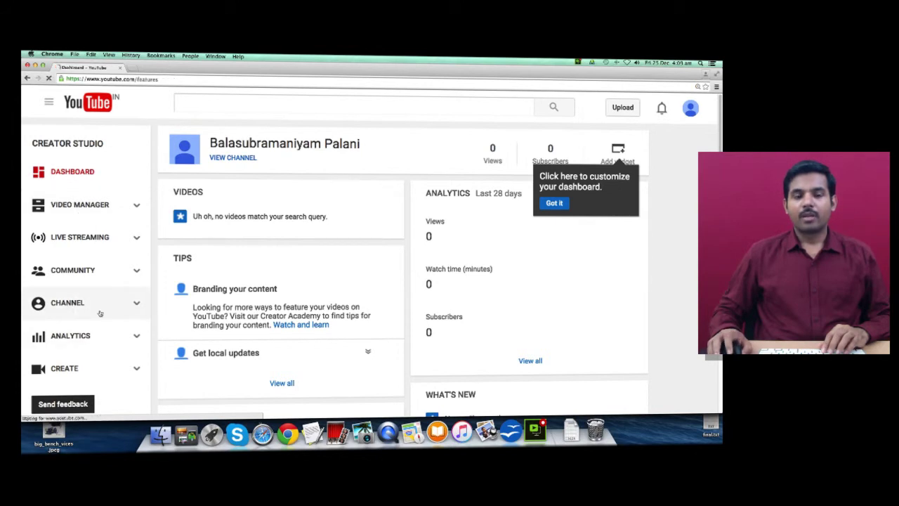
{"action": "scroll", "coordinate": [100, 314], "scroll_direction": "down", "scroll_amount": 2}
{"action": "scroll", "coordinate": [100, 314], "scroll_direction": "up", "scroll_amount": 2}
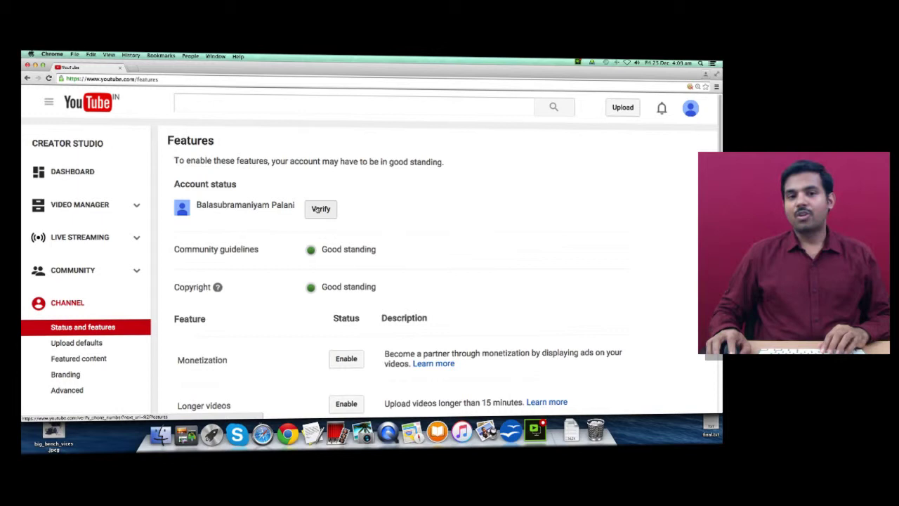
{"action": "scroll", "coordinate": [365, 259], "scroll_direction": "down", "scroll_amount": 2}
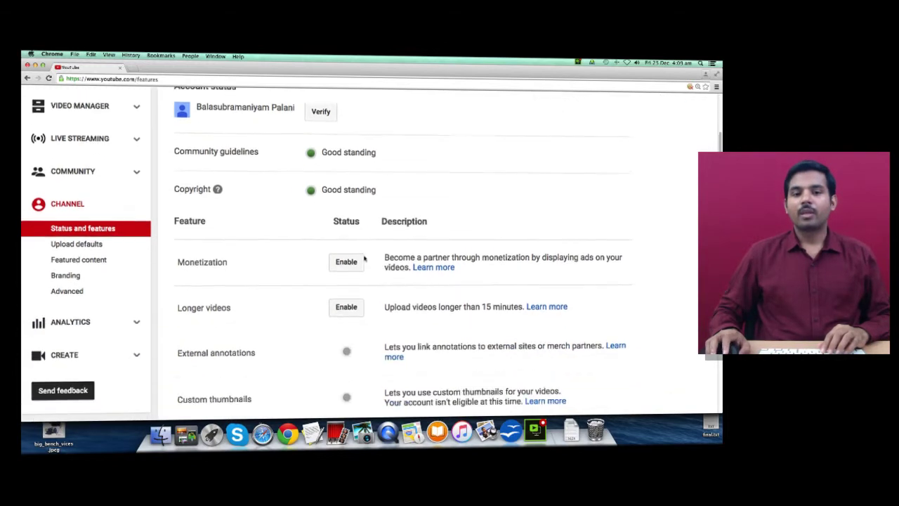
{"action": "scroll", "coordinate": [364, 261], "scroll_direction": "down", "scroll_amount": 1}
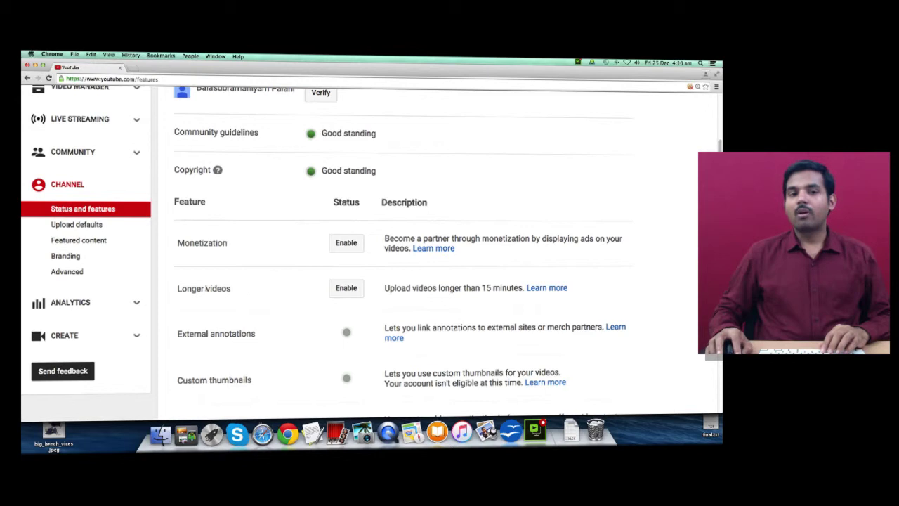
{"action": "left_click_drag", "start_coordinate": [172, 293], "coordinate": [249, 291]}
{"action": "scroll", "coordinate": [249, 291], "scroll_direction": "up", "scroll_amount": 2}
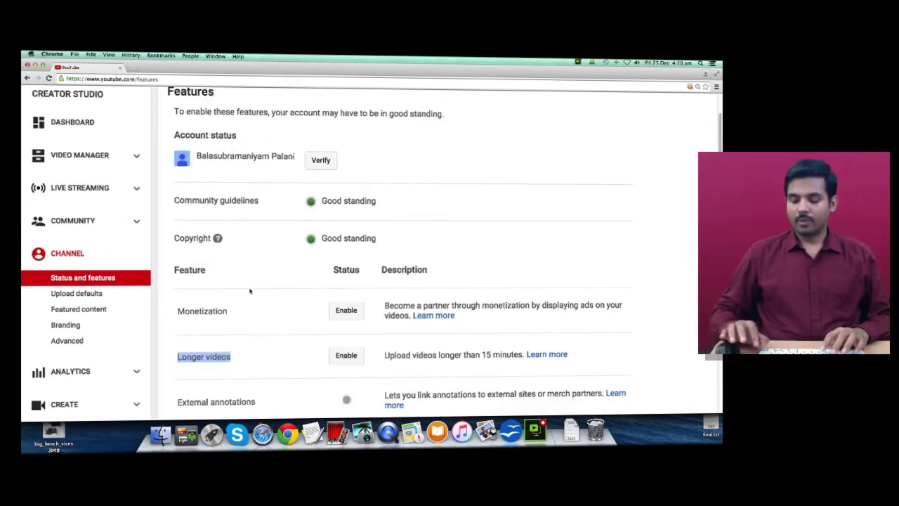
Step: Zoom in, review which features are enabled, then go to Advanced channel settings
{"action": "key", "text": "super+plus"}
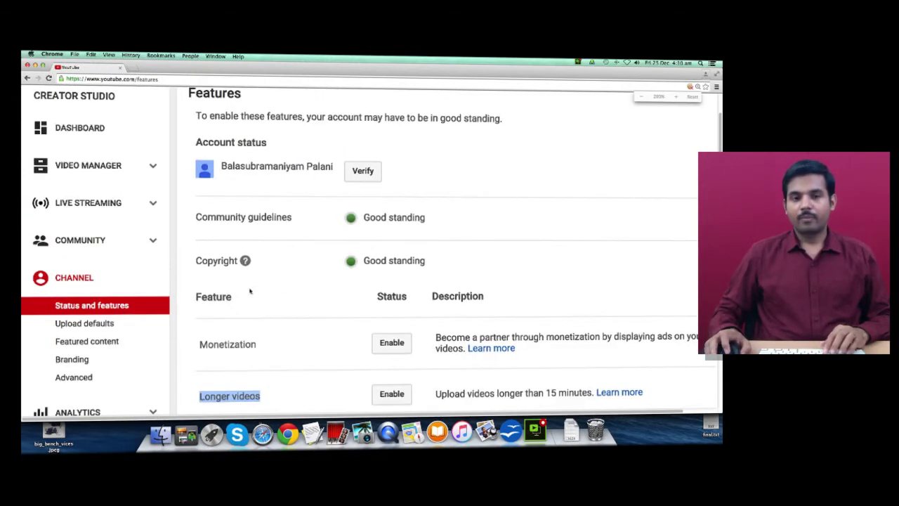
{"action": "scroll", "coordinate": [249, 290], "scroll_direction": "down", "scroll_amount": 1}
{"action": "scroll", "coordinate": [249, 290], "scroll_direction": "down", "scroll_amount": 6}
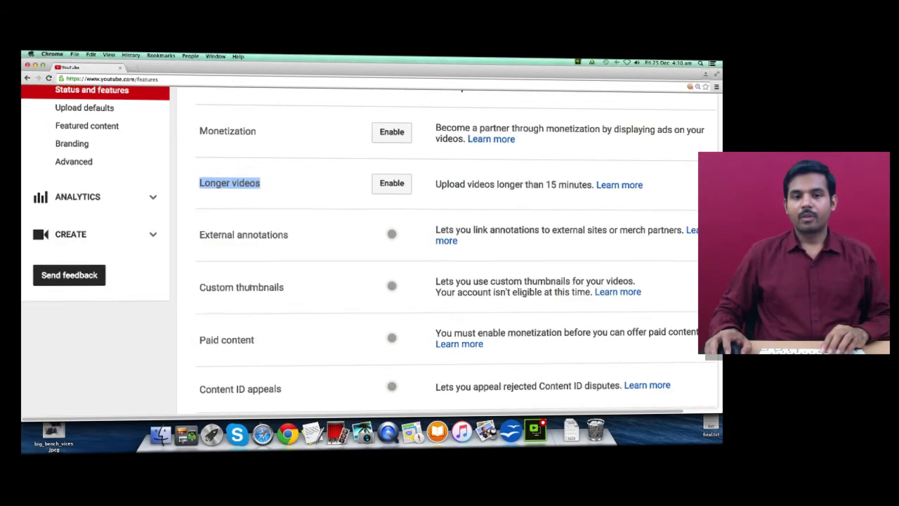
{"action": "scroll", "coordinate": [250, 289], "scroll_direction": "down", "scroll_amount": 4}
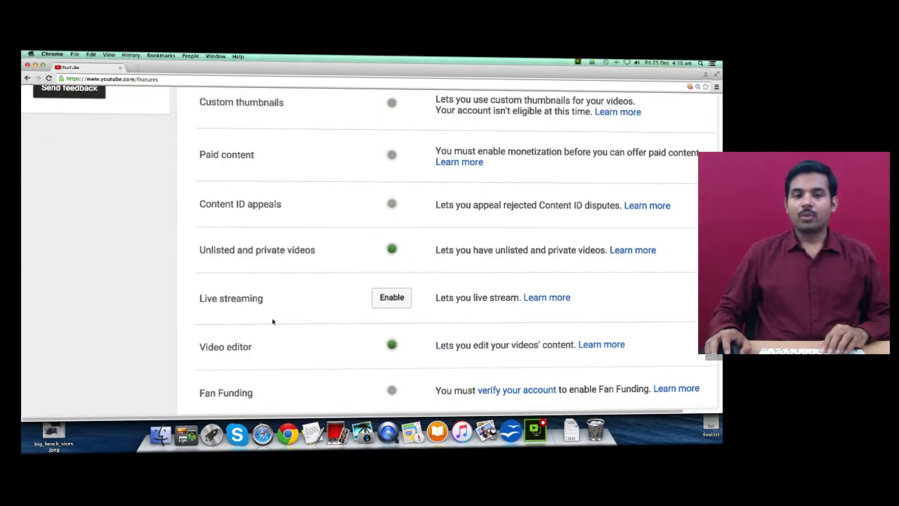
{"action": "scroll", "coordinate": [272, 321], "scroll_direction": "down", "scroll_amount": 1}
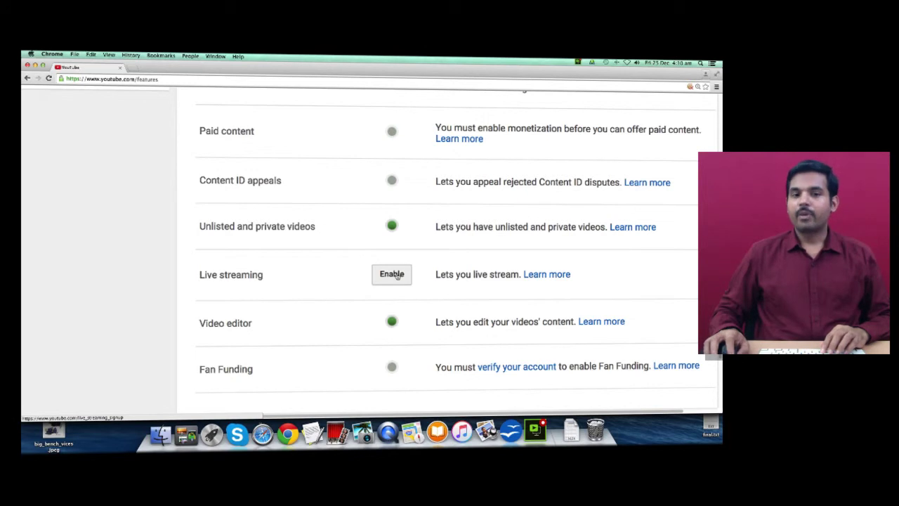
{"action": "scroll", "coordinate": [471, 323], "scroll_direction": "up", "scroll_amount": 4}
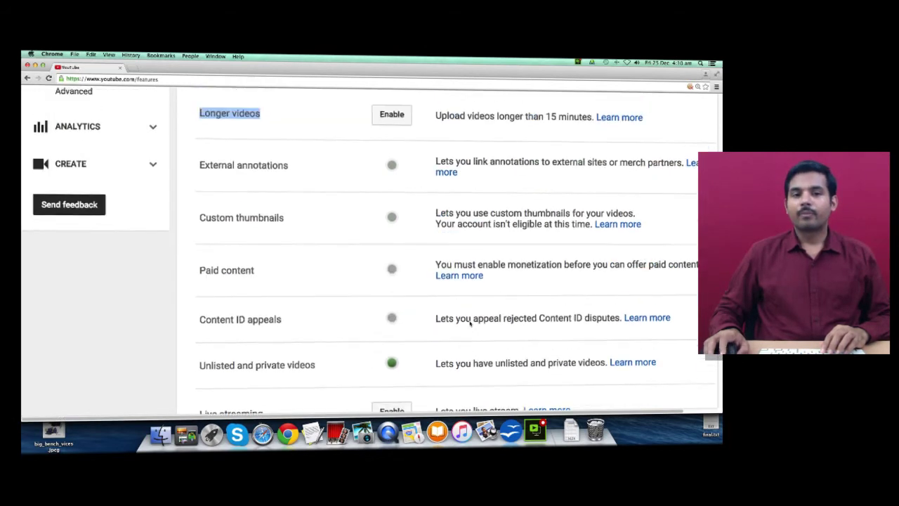
{"action": "scroll", "coordinate": [471, 322], "scroll_direction": "up", "scroll_amount": 10}
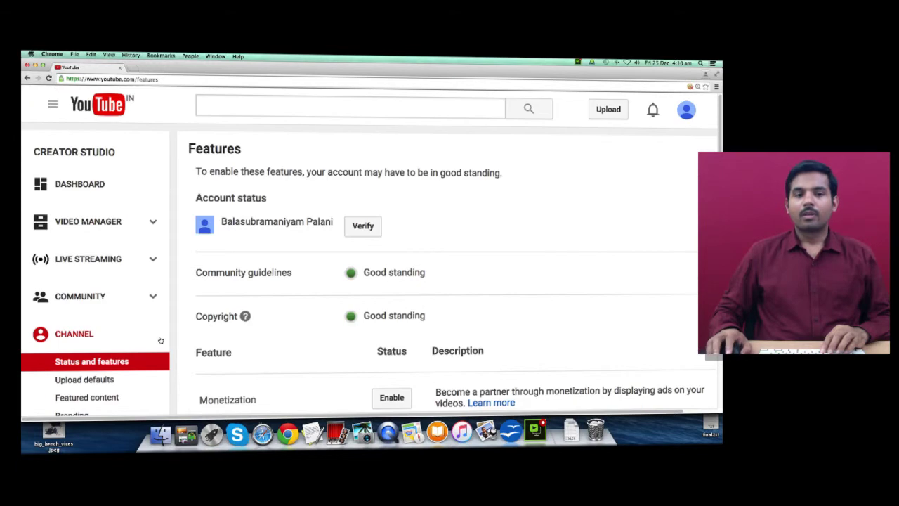
{"action": "scroll", "coordinate": [160, 341], "scroll_direction": "down", "scroll_amount": 2}
{"action": "left_click", "coordinate": [63, 361]}
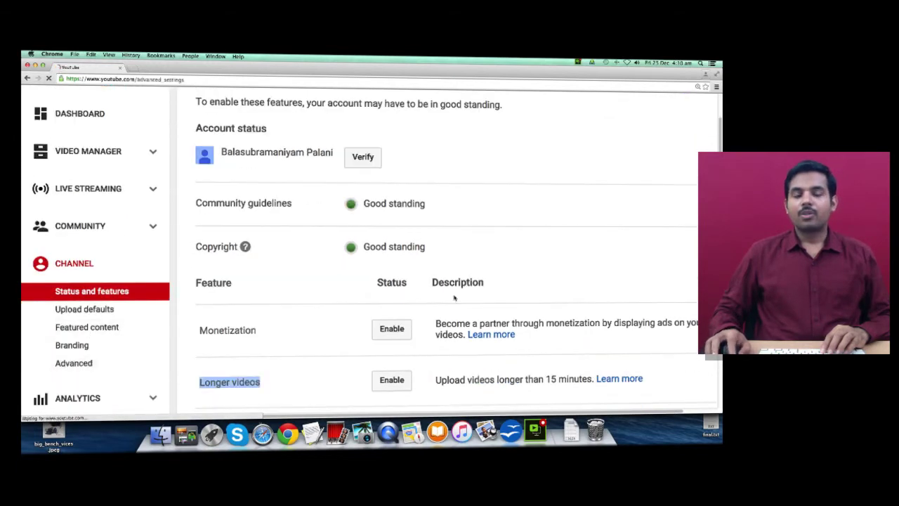
Step: Click into Channel keywords and review country, ads, AdWords, recommendations and subscriber options
{"action": "left_click", "coordinate": [378, 283]}
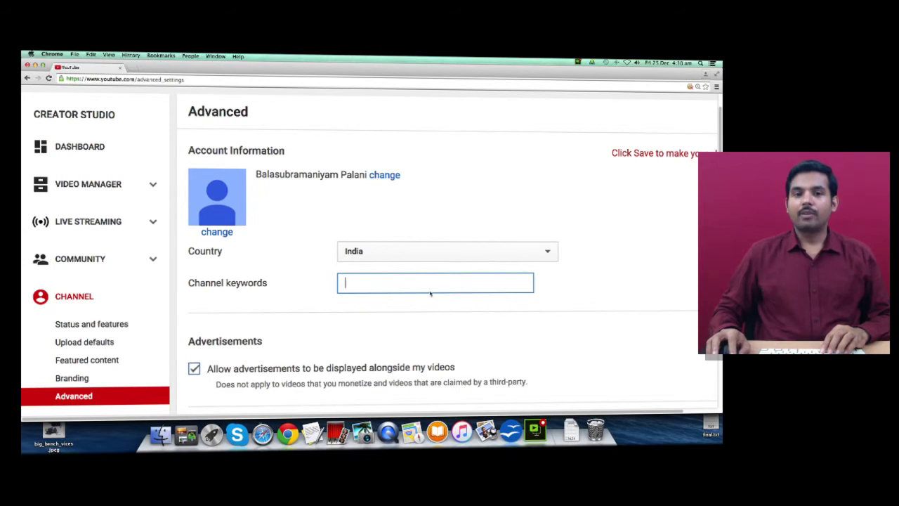
{"action": "scroll", "coordinate": [387, 294], "scroll_direction": "down", "scroll_amount": 4}
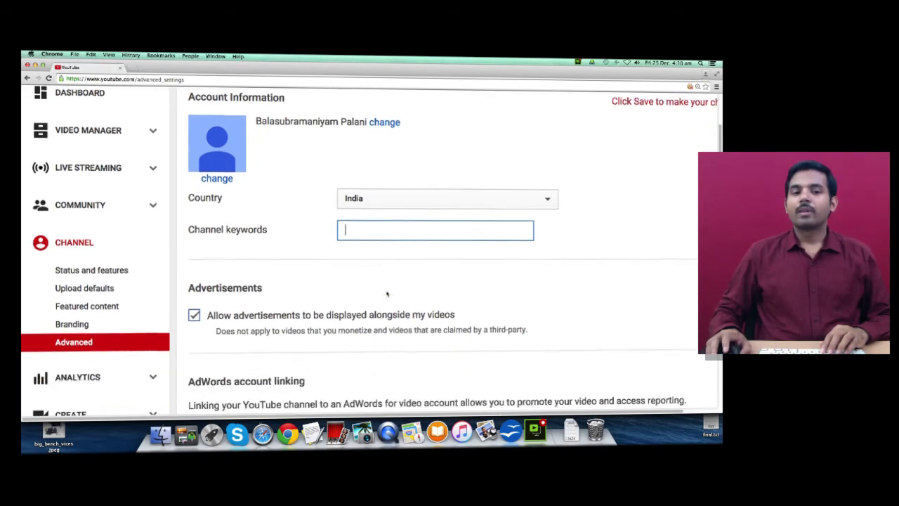
{"action": "scroll", "coordinate": [330, 337], "scroll_direction": "down", "scroll_amount": 2}
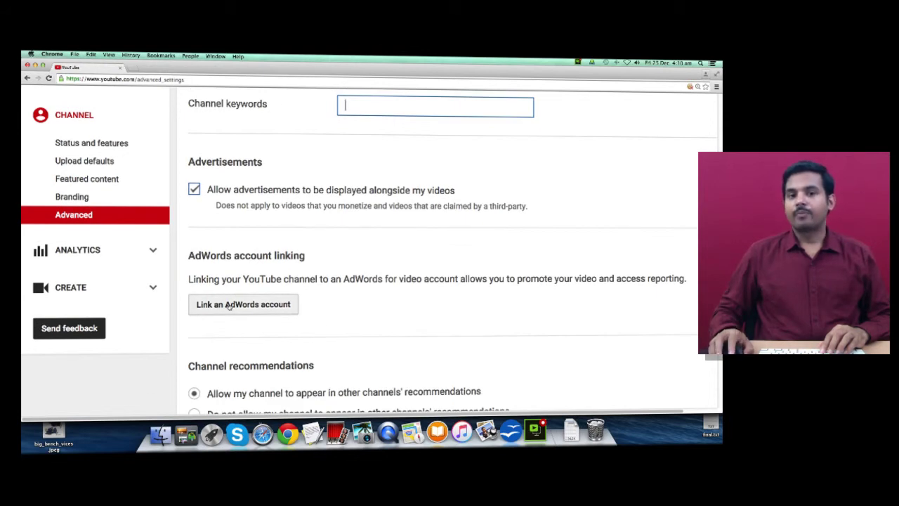
{"action": "scroll", "coordinate": [228, 306], "scroll_direction": "down", "scroll_amount": 7}
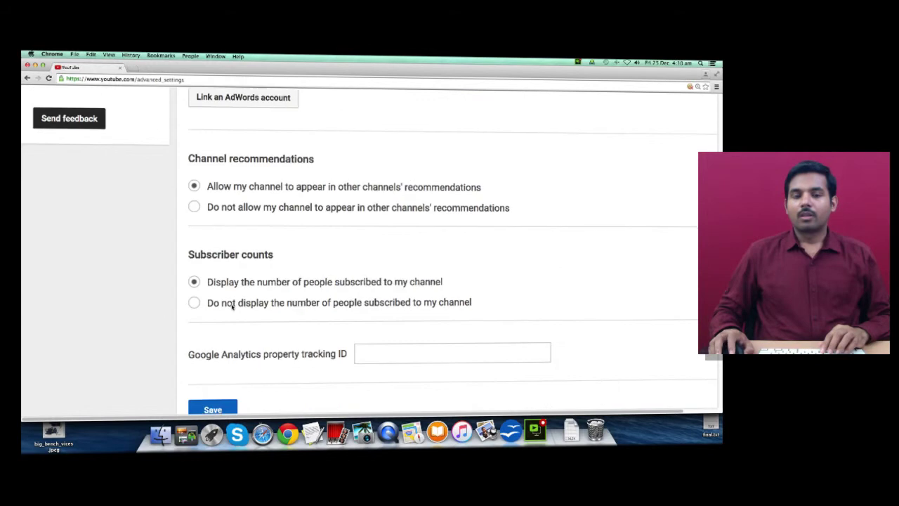
{"action": "scroll", "coordinate": [232, 306], "scroll_direction": "down", "scroll_amount": 2}
{"action": "scroll", "coordinate": [232, 306], "scroll_direction": "up", "scroll_amount": 12}
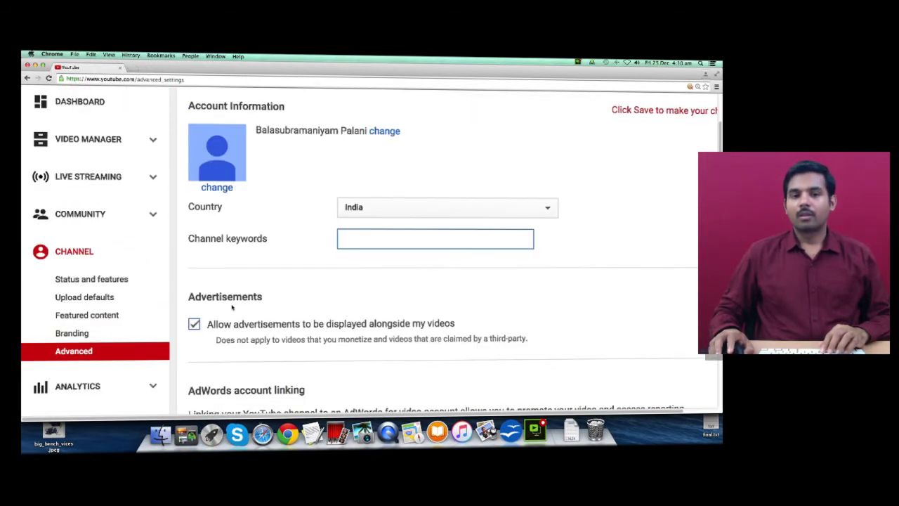
Step: Revisit Status and features, then return to Advanced settings and review them again
{"action": "left_click", "coordinate": [65, 280]}
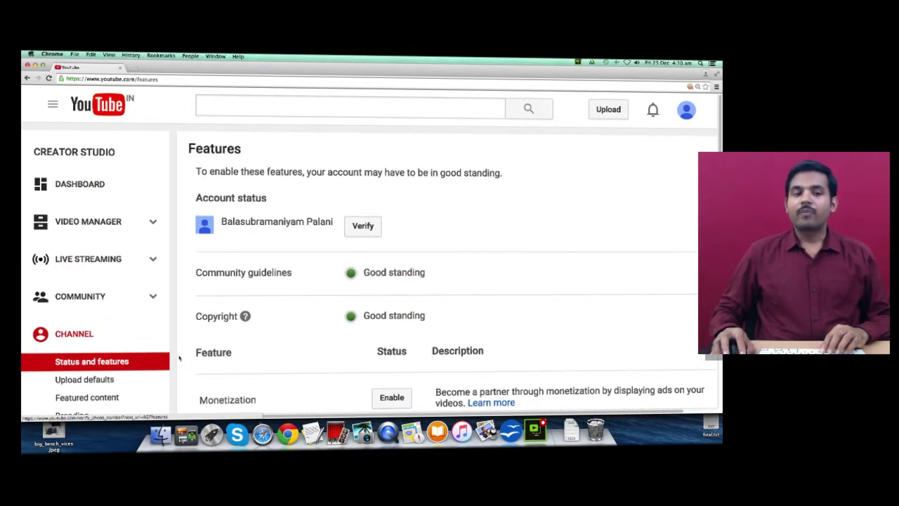
{"action": "scroll", "coordinate": [60, 357], "scroll_direction": "down", "scroll_amount": 2}
{"action": "left_click", "coordinate": [63, 367]}
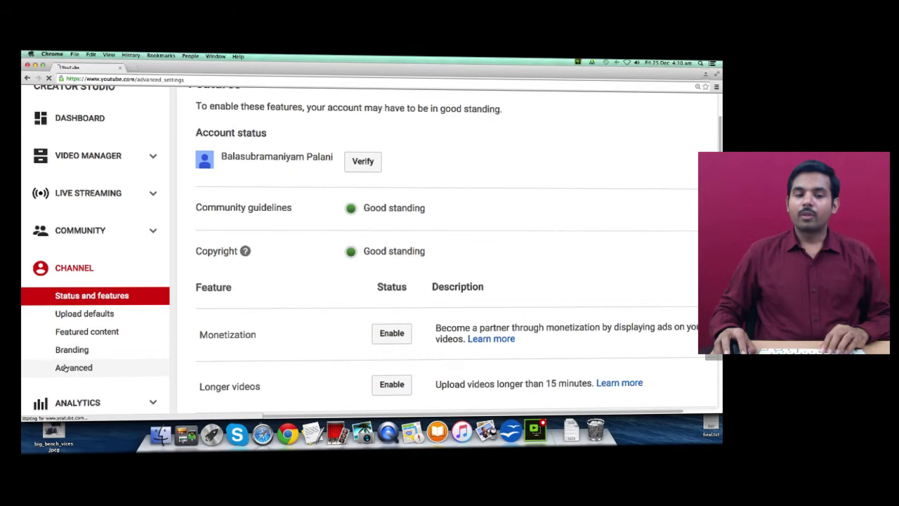
{"action": "scroll", "coordinate": [380, 326], "scroll_direction": "down", "scroll_amount": 5}
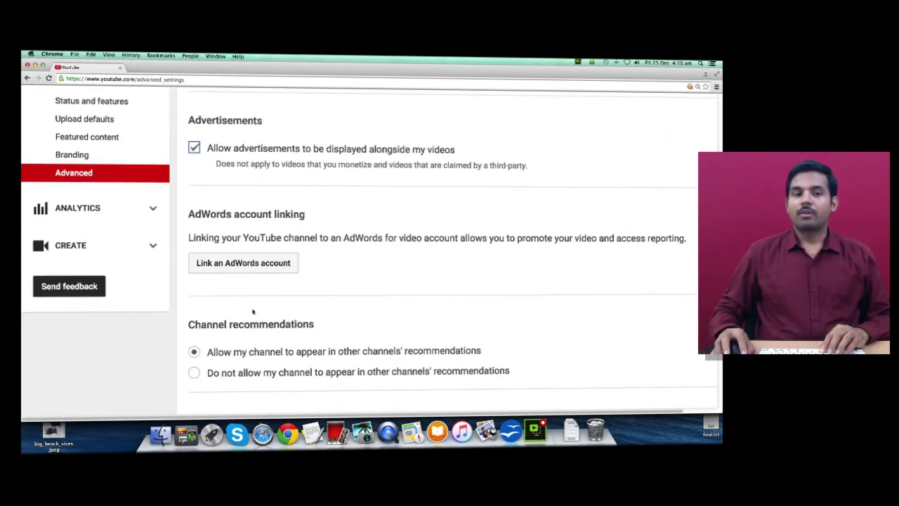
{"action": "scroll", "coordinate": [204, 350], "scroll_direction": "up", "scroll_amount": 1}
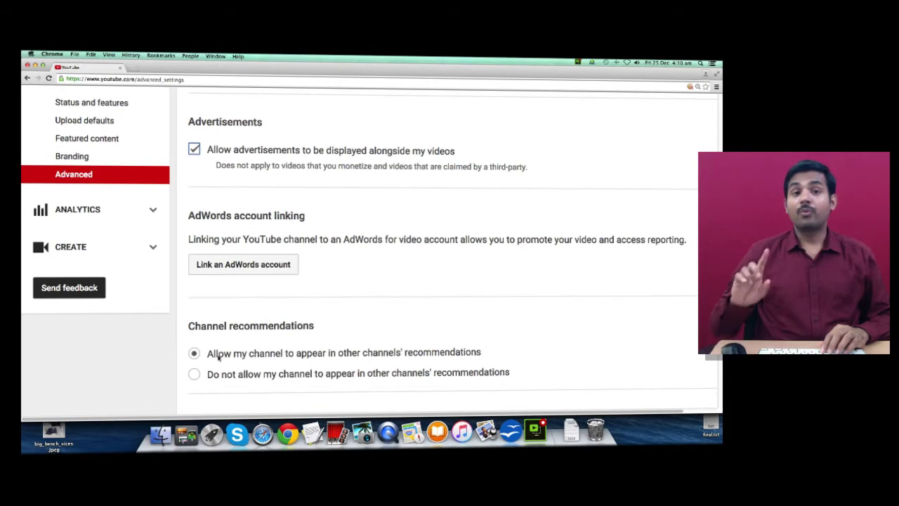
{"action": "scroll", "coordinate": [219, 357], "scroll_direction": "up", "scroll_amount": 2}
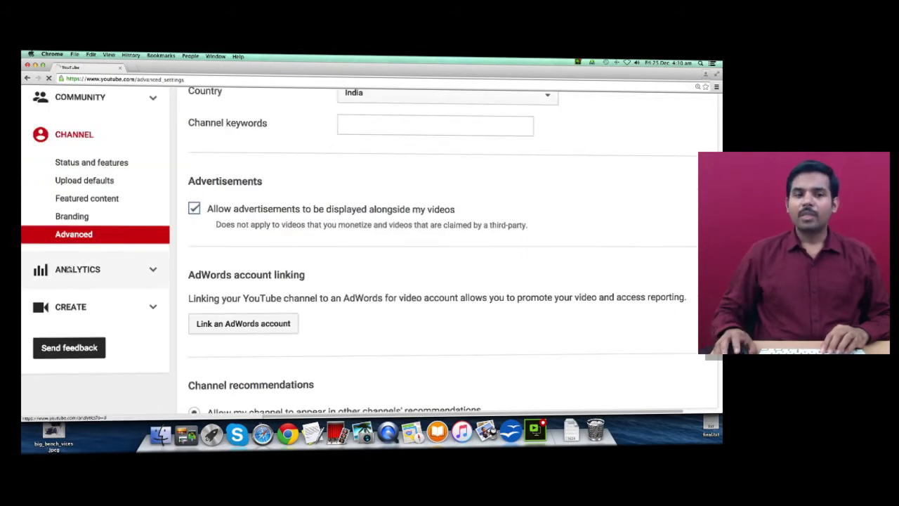
{"action": "scroll", "coordinate": [70, 269], "scroll_direction": "down", "scroll_amount": 3}
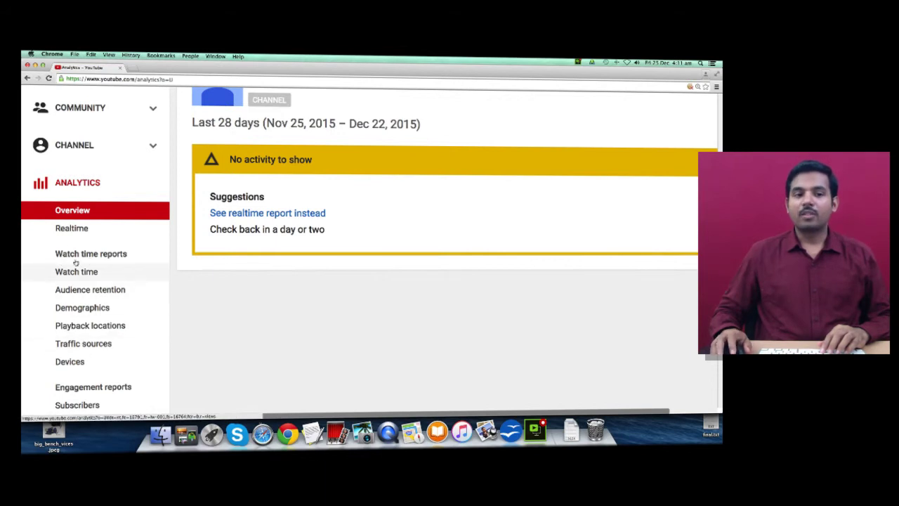
Step: Scroll through the Analytics Overview showing 0 videos and no activity in 28 days
{"action": "scroll", "coordinate": [71, 263], "scroll_direction": "down", "scroll_amount": 3}
{"action": "scroll", "coordinate": [76, 327], "scroll_direction": "up", "scroll_amount": 10}
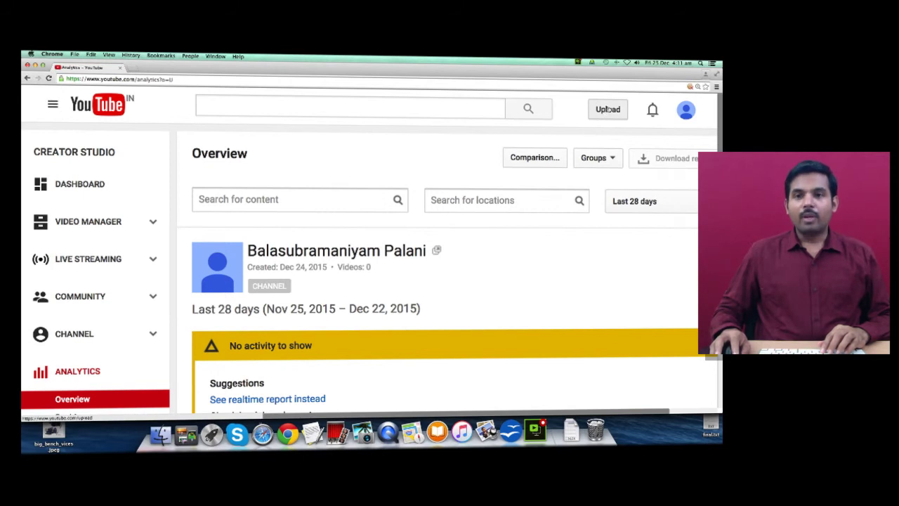
Step: Open the upload page, cancel the file picker, and switch to YouTube in Safari
{"action": "left_click", "coordinate": [608, 109]}
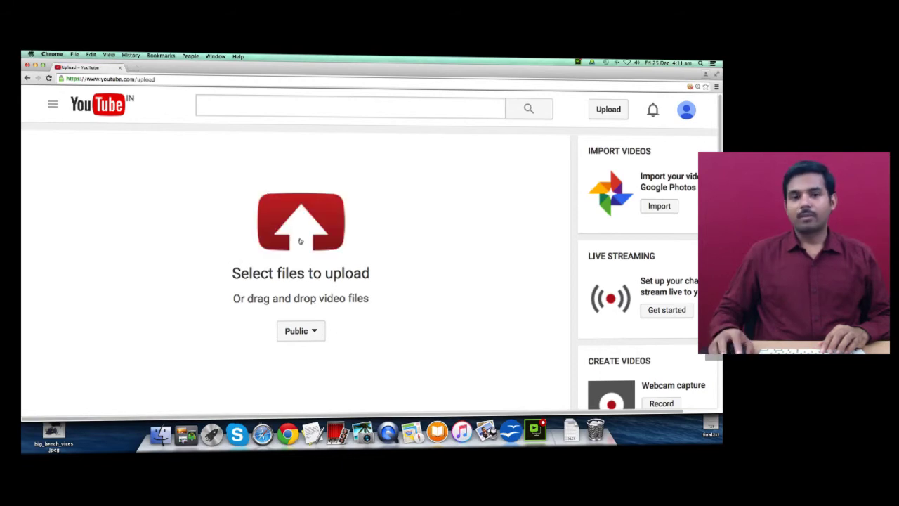
{"action": "left_click", "coordinate": [300, 241]}
{"action": "left_click", "coordinate": [660, 406]}
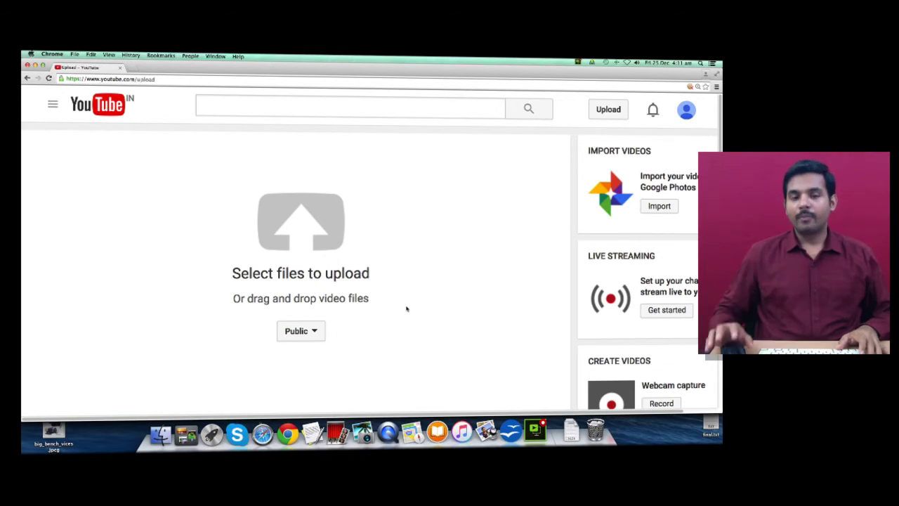
{"action": "key", "text": "super+Tab"}
{"action": "key", "text": "super+Tab"}
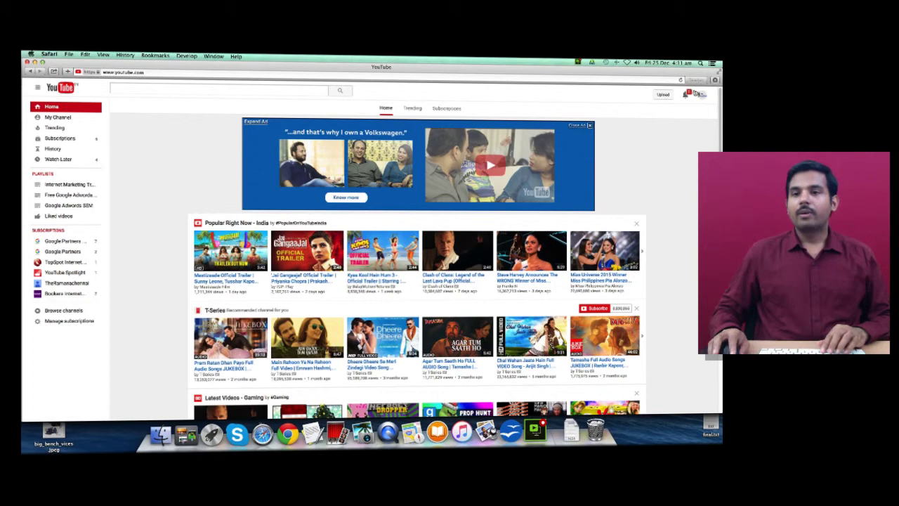
Step: Switch to the other channel's Creator Studio dashboard and enlarge the page two steps
{"action": "left_click", "coordinate": [699, 94]}
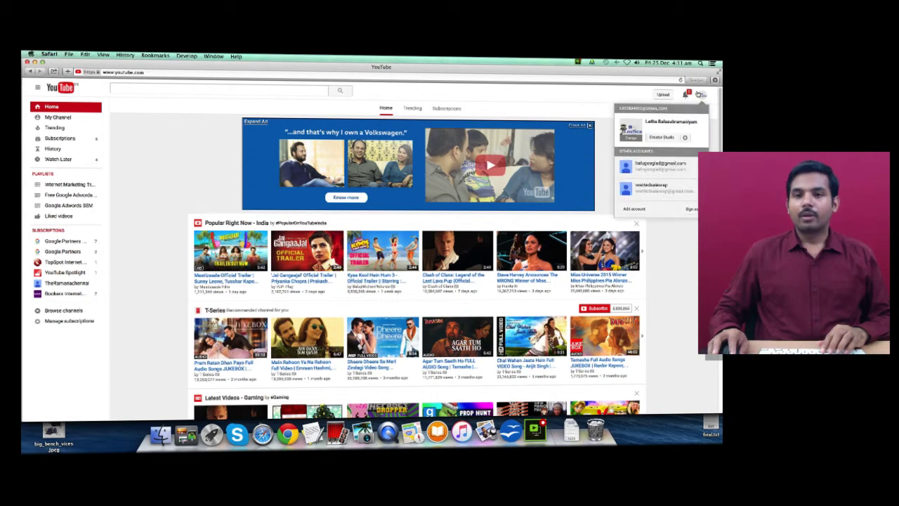
{"action": "left_click", "coordinate": [660, 137]}
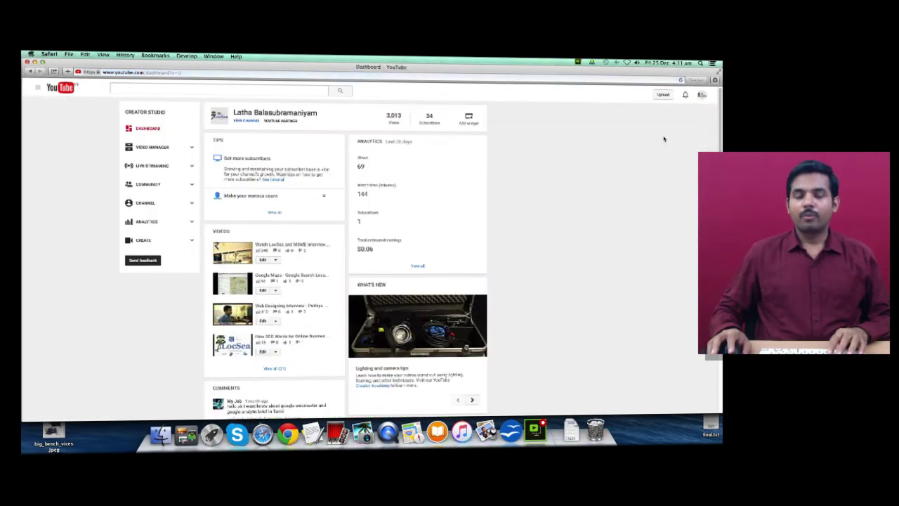
{"action": "key", "text": "super+equal"}
{"action": "key", "text": "super+equal"}
{"action": "key", "text": "super+equal"}
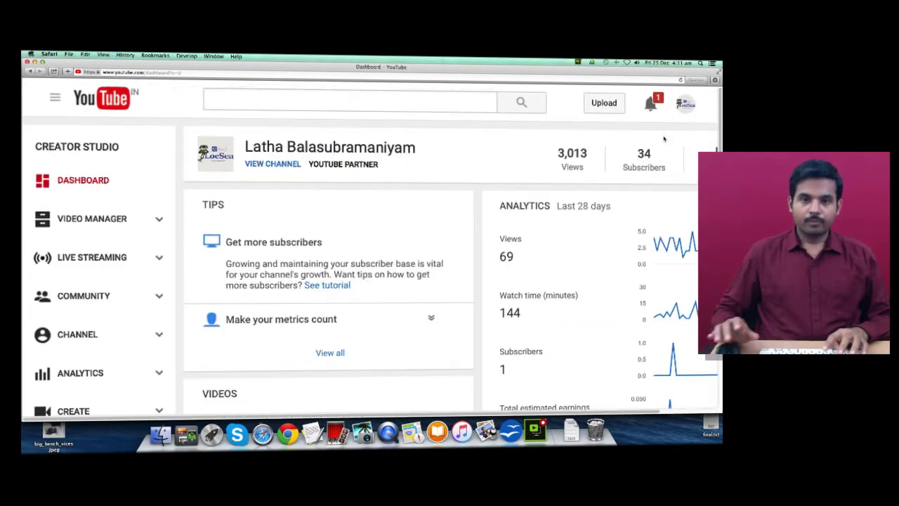
{"action": "key", "text": "super+equal"}
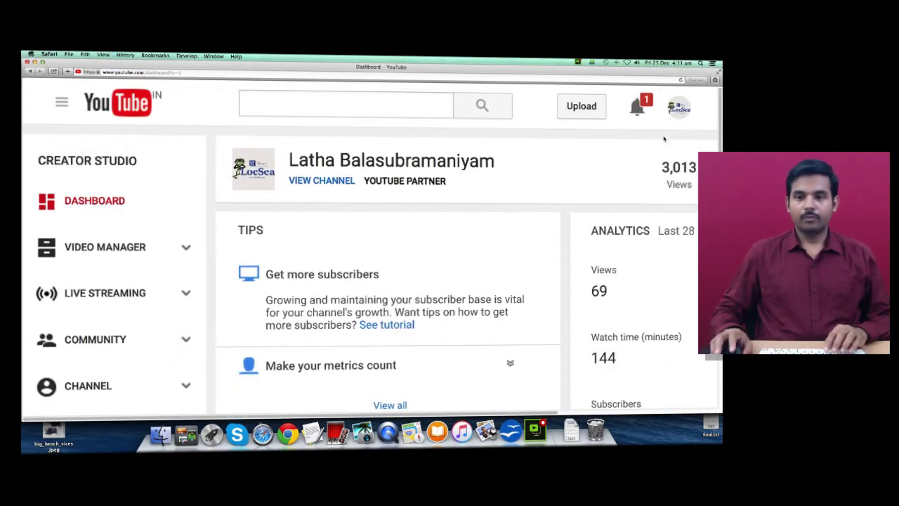
Step: Open Video Manager and scroll the 21 uploads to the Adwords Location Options video
{"action": "left_click", "coordinate": [66, 247]}
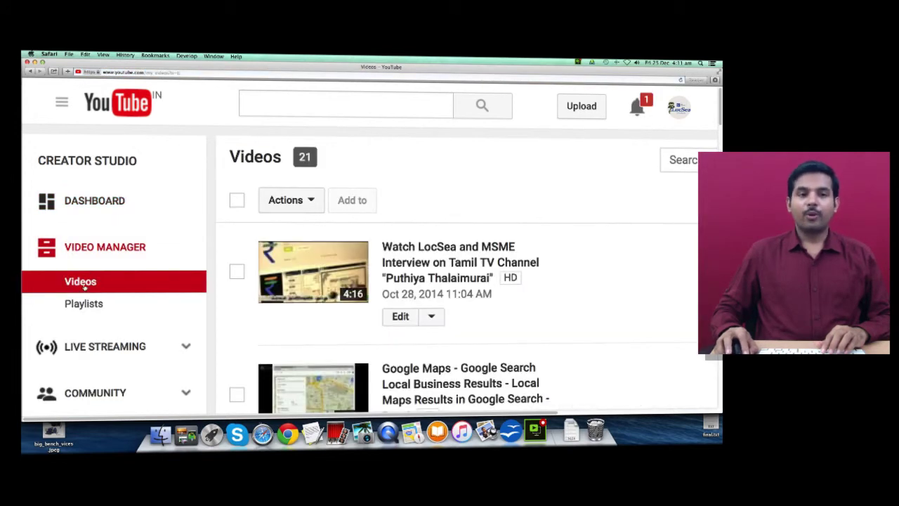
{"action": "scroll", "coordinate": [494, 293], "scroll_direction": "down", "scroll_amount": 10}
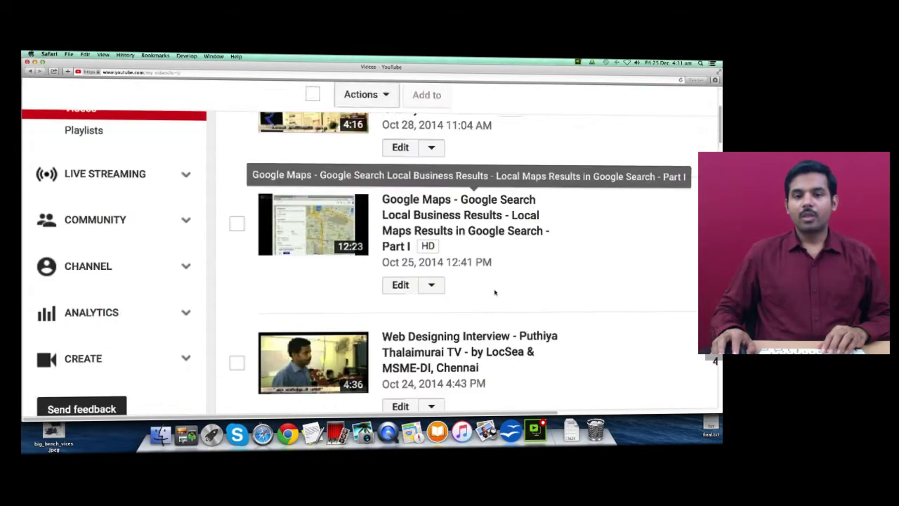
{"action": "scroll", "coordinate": [494, 293], "scroll_direction": "up", "scroll_amount": 3}
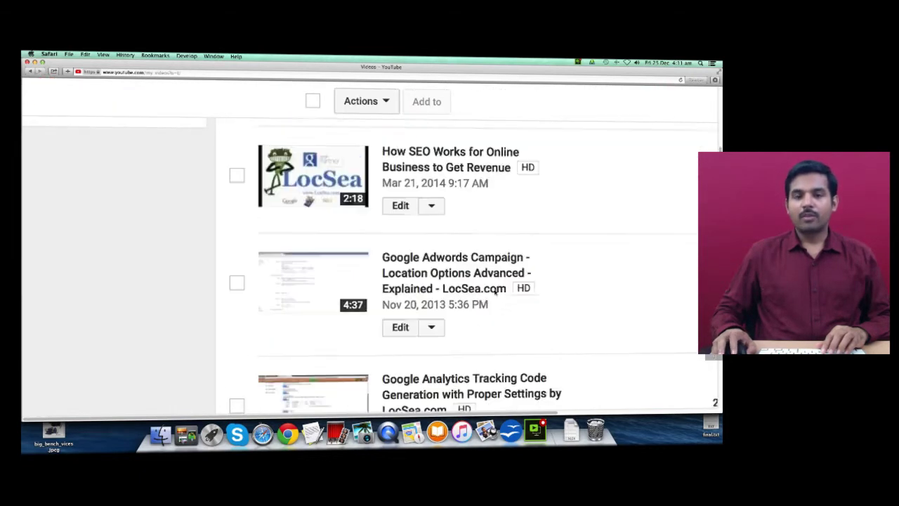
{"action": "scroll", "coordinate": [494, 292], "scroll_direction": "down", "scroll_amount": 5}
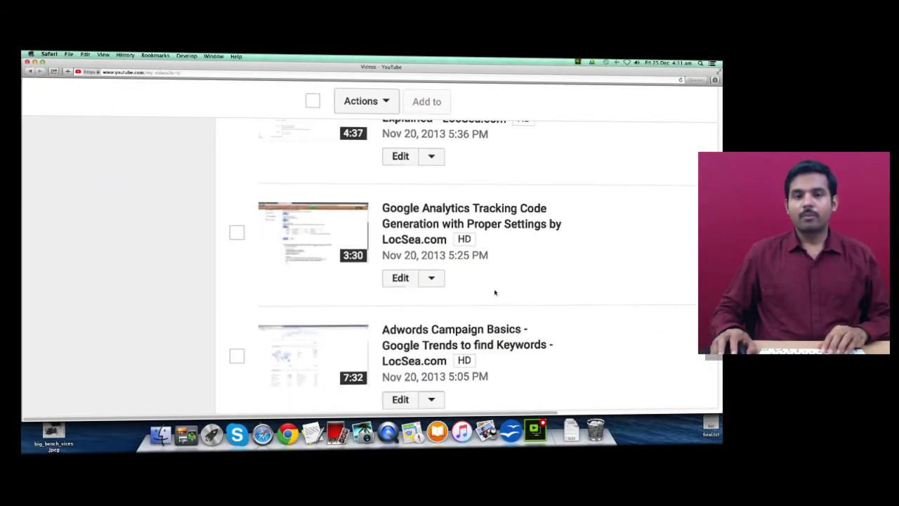
{"action": "scroll", "coordinate": [494, 293], "scroll_direction": "up", "scroll_amount": 3}
{"action": "scroll", "coordinate": [492, 291], "scroll_direction": "down", "scroll_amount": 1}
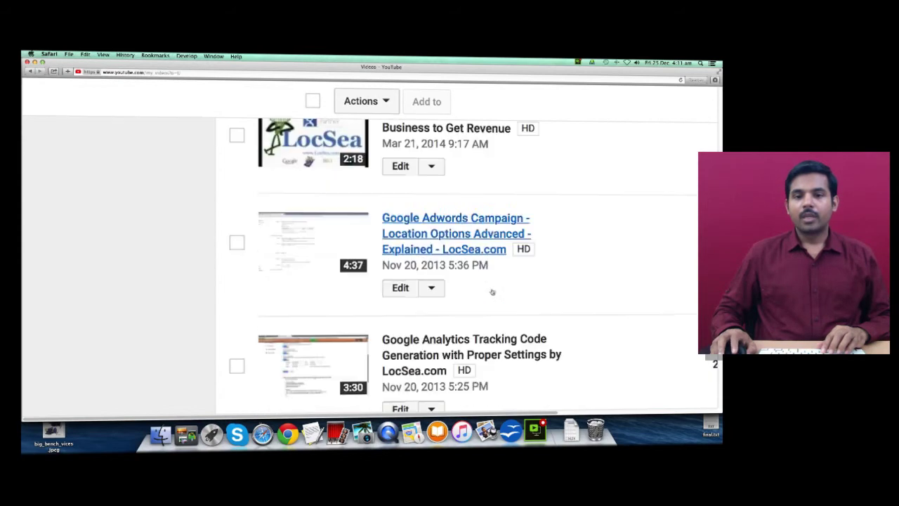
Step: Open the Location Options Advanced video for editing and highlight its title and description
{"action": "left_click", "coordinate": [401, 288]}
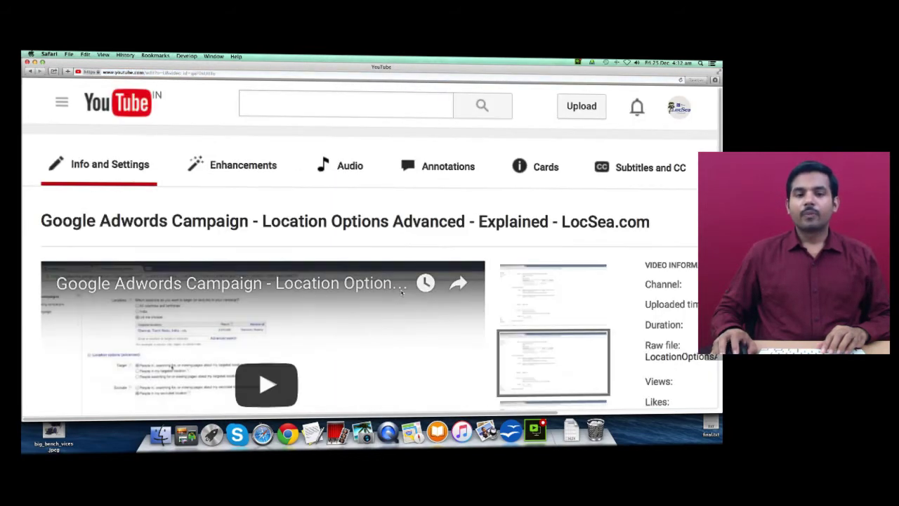
{"action": "scroll", "coordinate": [401, 292], "scroll_direction": "down", "scroll_amount": 10}
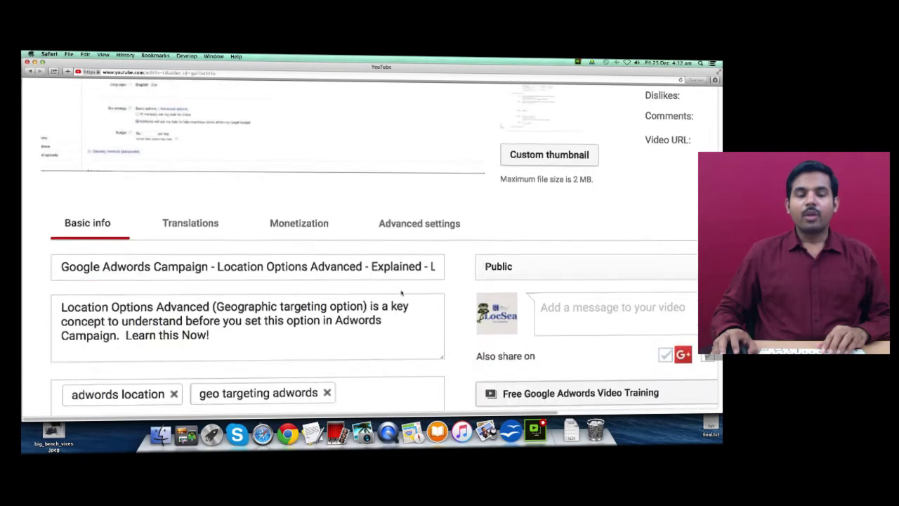
{"action": "scroll", "coordinate": [402, 292], "scroll_direction": "down", "scroll_amount": 1}
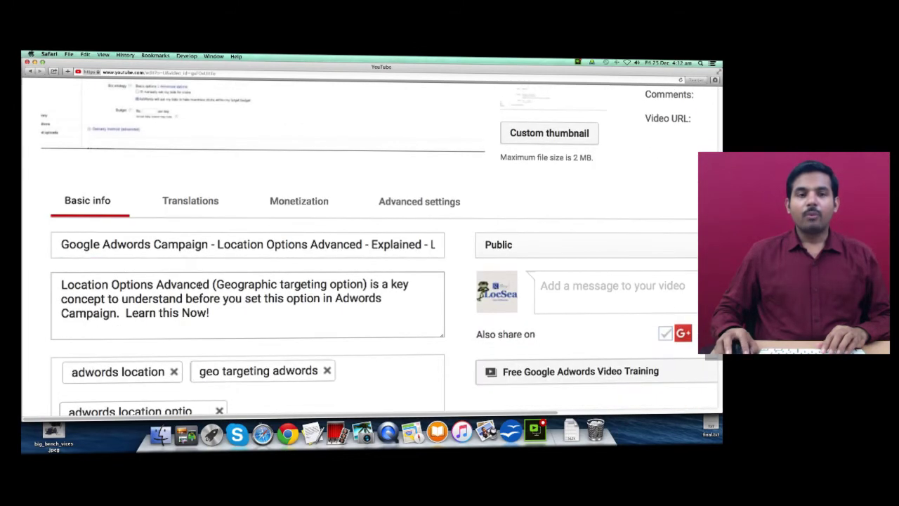
{"action": "left_click_drag", "start_coordinate": [69, 243], "coordinate": [362, 243]}
{"action": "left_click_drag", "start_coordinate": [58, 283], "coordinate": [209, 320]}
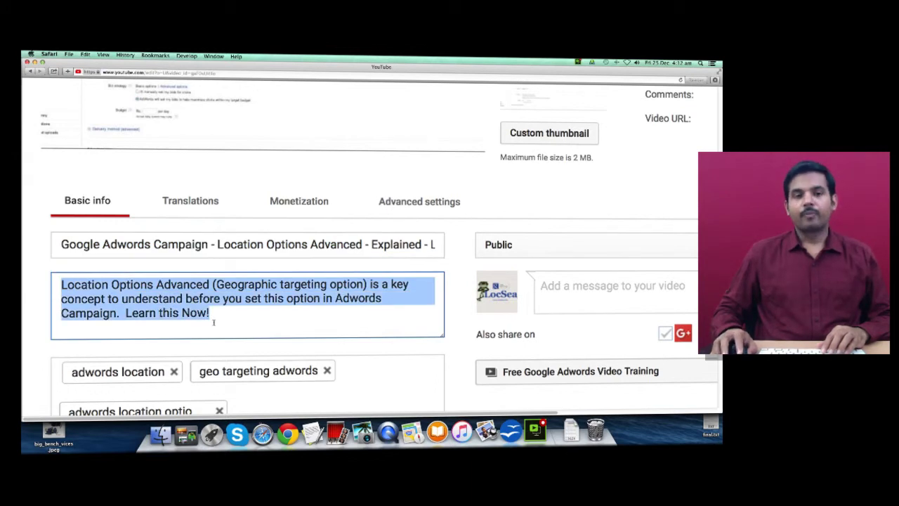
{"action": "left_click_drag", "start_coordinate": [61, 243], "coordinate": [274, 244]}
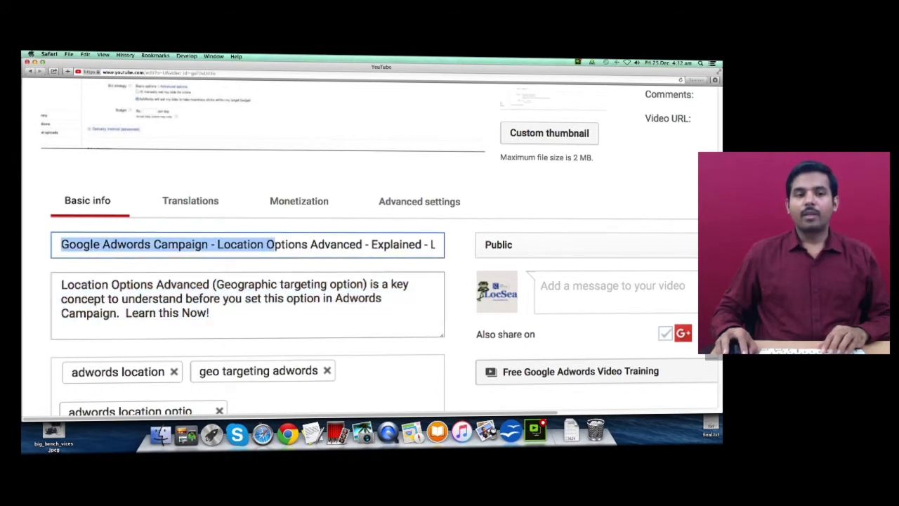
{"action": "left_click_drag", "start_coordinate": [59, 278], "coordinate": [307, 307]}
Step: Review the tags, title and description again, then show the video's Advanced settings
{"action": "scroll", "coordinate": [314, 314], "scroll_direction": "down", "scroll_amount": 2}
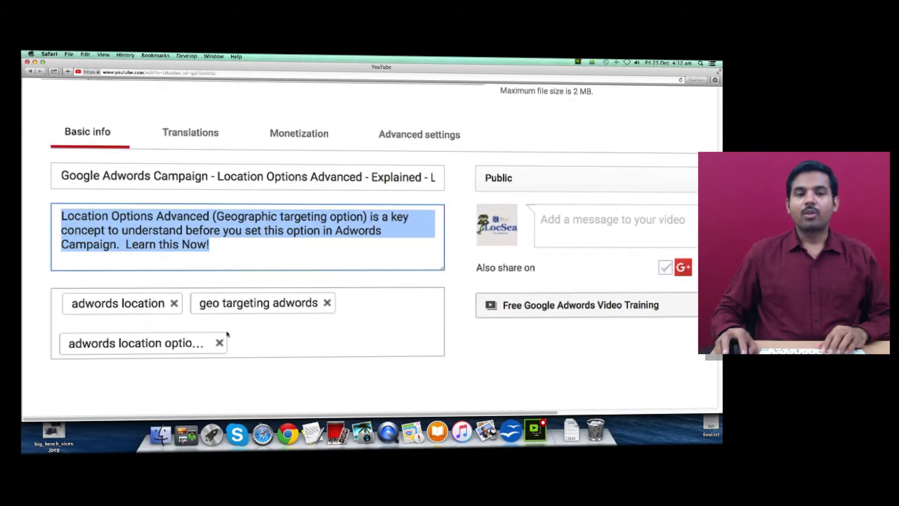
{"action": "left_click", "coordinate": [246, 335]}
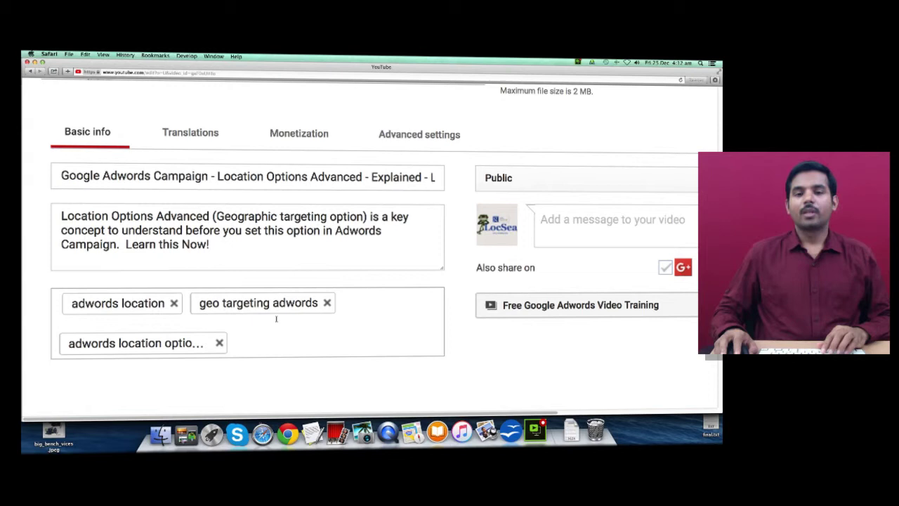
{"action": "left_click_drag", "start_coordinate": [190, 259], "coordinate": [56, 176]}
{"action": "triple_click", "coordinate": [58, 176]}
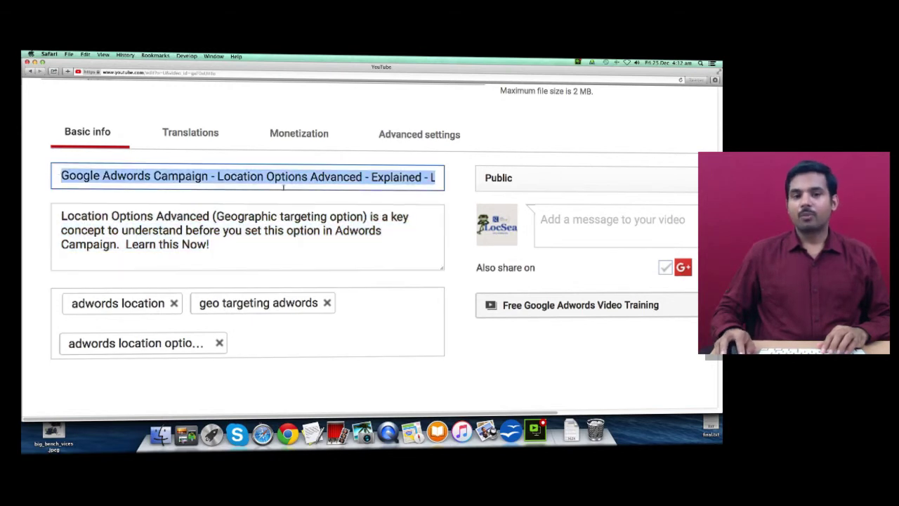
{"action": "left_click", "coordinate": [278, 229]}
{"action": "left_click", "coordinate": [309, 325]}
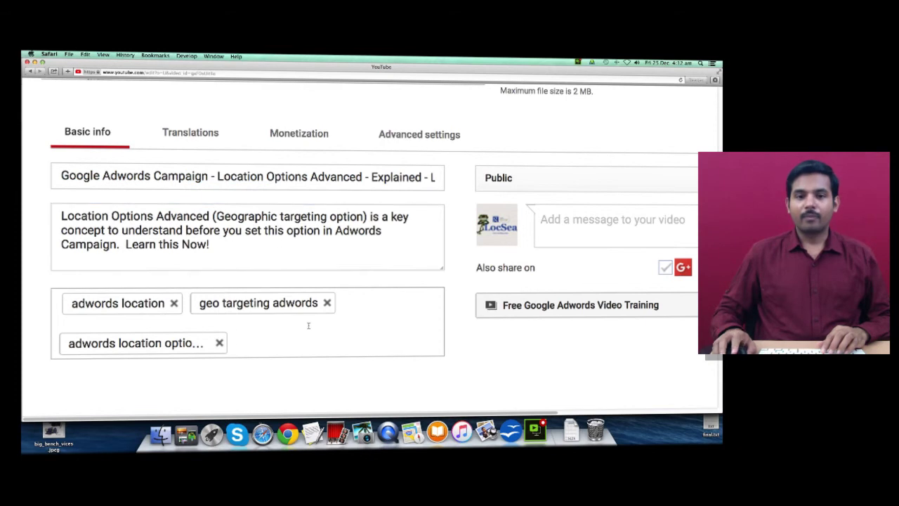
{"action": "scroll", "coordinate": [309, 327], "scroll_direction": "down", "scroll_amount": 4}
{"action": "scroll", "coordinate": [309, 328], "scroll_direction": "up", "scroll_amount": 8}
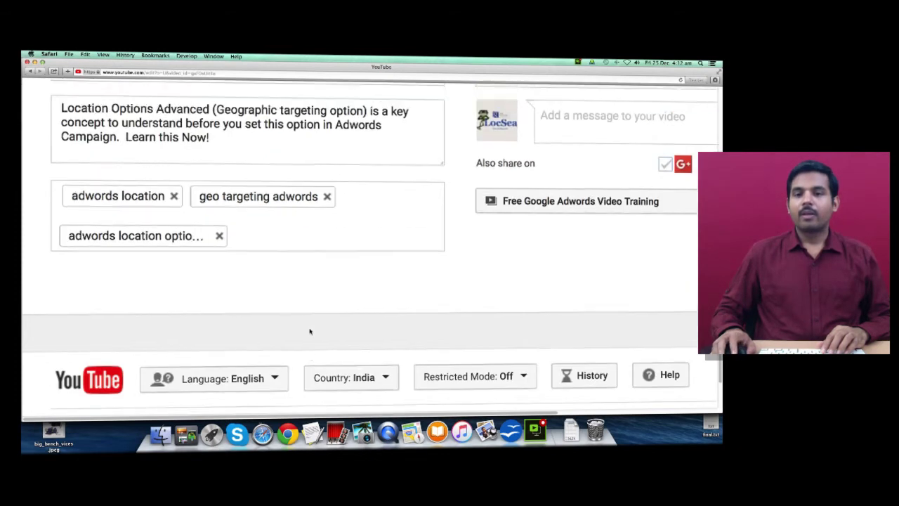
{"action": "scroll", "coordinate": [310, 327], "scroll_direction": "up", "scroll_amount": 4}
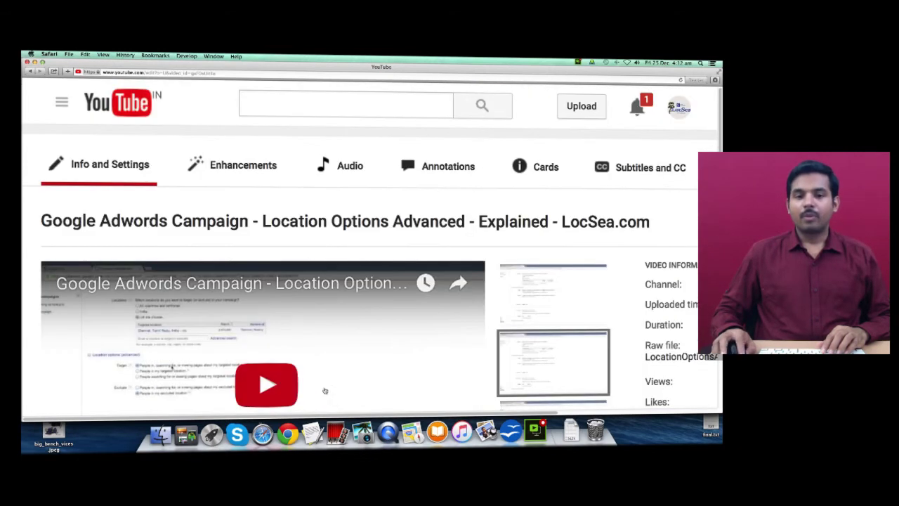
{"action": "scroll", "coordinate": [449, 338], "scroll_direction": "down", "scroll_amount": 2}
{"action": "scroll", "coordinate": [432, 337], "scroll_direction": "down", "scroll_amount": 5}
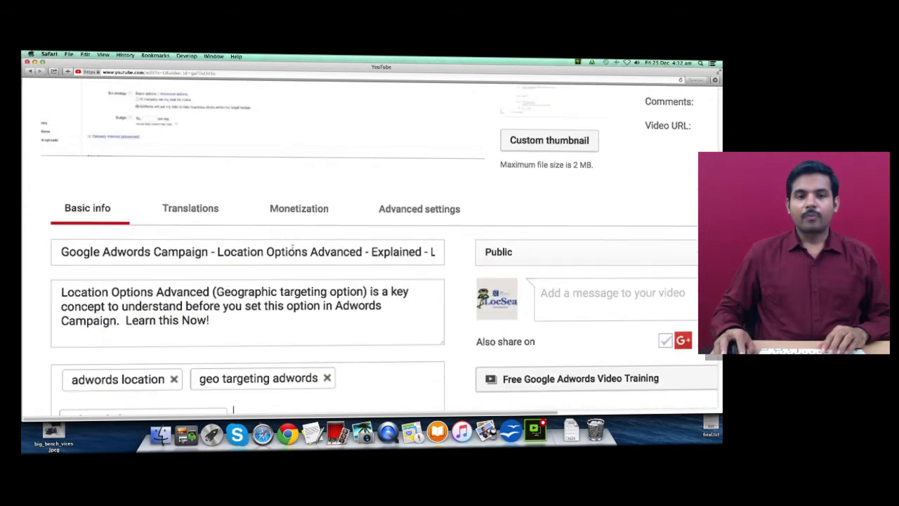
{"action": "left_click", "coordinate": [396, 219]}
{"action": "scroll", "coordinate": [431, 255], "scroll_direction": "down", "scroll_amount": 2}
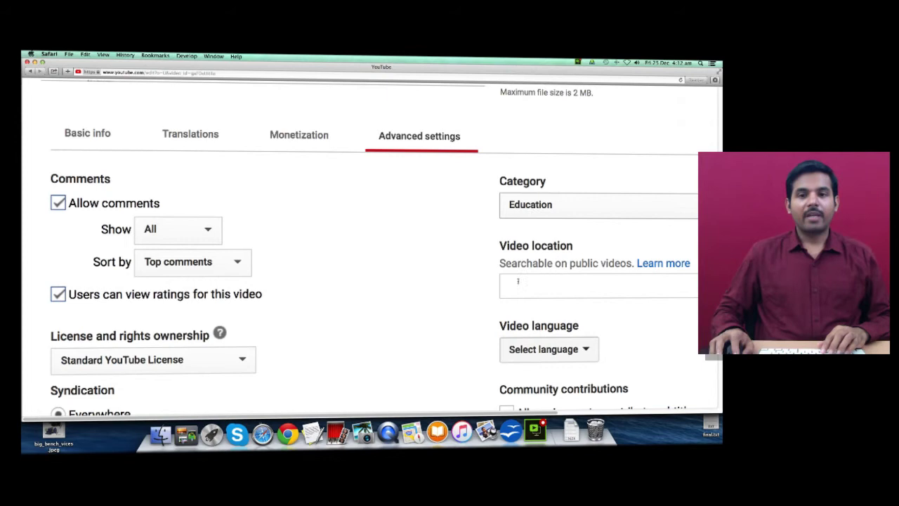
{"action": "left_click", "coordinate": [517, 282]}
{"action": "scroll", "coordinate": [457, 241], "scroll_direction": "down", "scroll_amount": 1}
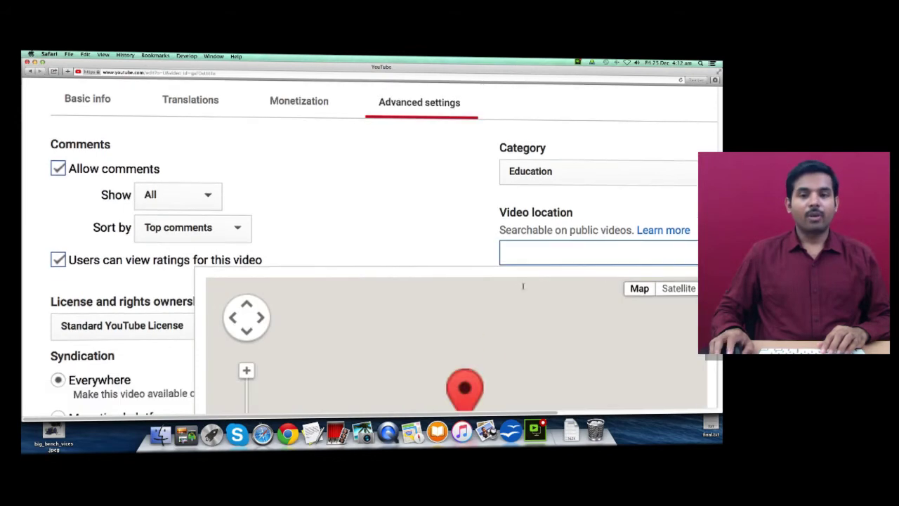
{"action": "left_click", "coordinate": [457, 241]}
{"action": "scroll", "coordinate": [458, 250], "scroll_direction": "down", "scroll_amount": 1}
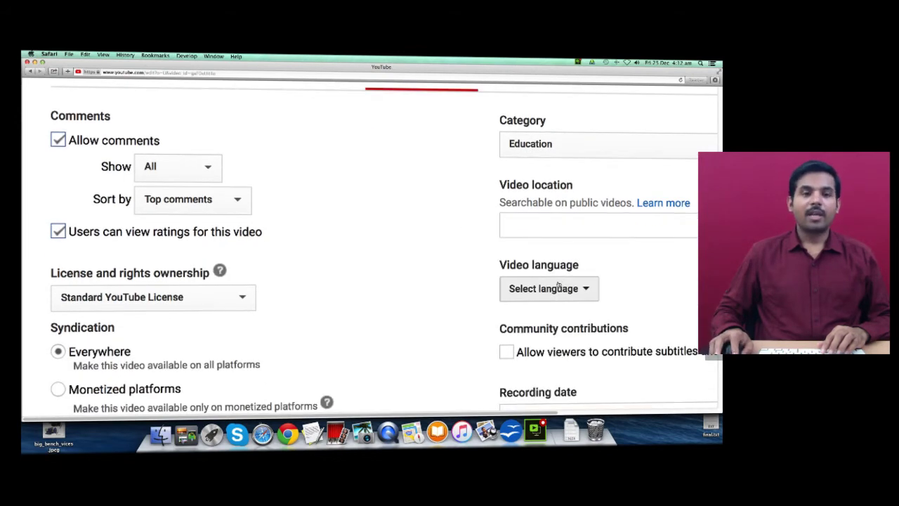
{"action": "scroll", "coordinate": [559, 284], "scroll_direction": "down", "scroll_amount": 2}
{"action": "scroll", "coordinate": [560, 285], "scroll_direction": "up", "scroll_amount": 10}
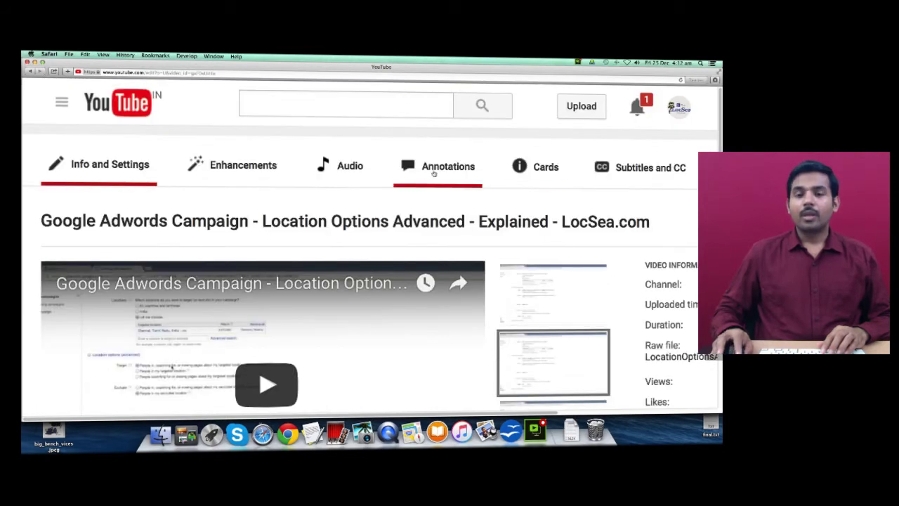
Step: Open the Annotations editor for the Location Options Advanced video and bring the Add annotation button into view
{"action": "left_click", "coordinate": [435, 168]}
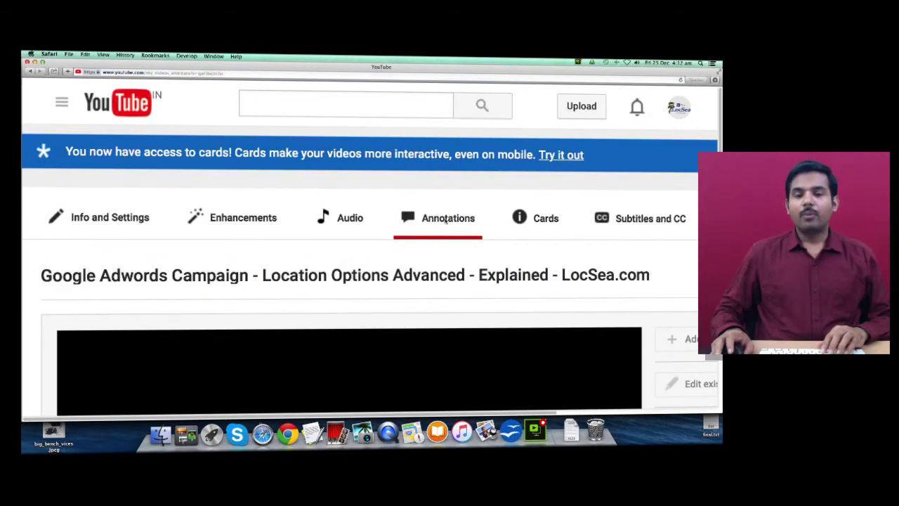
{"action": "scroll", "coordinate": [443, 219], "scroll_direction": "down", "scroll_amount": 5}
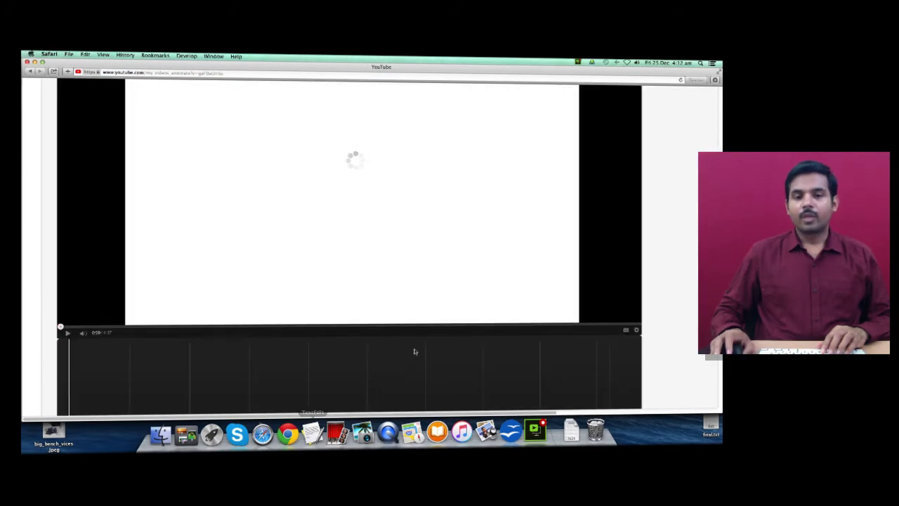
{"action": "scroll", "coordinate": [414, 351], "scroll_direction": "down", "scroll_amount": 2}
{"action": "scroll", "coordinate": [301, 315], "scroll_direction": "up", "scroll_amount": 3}
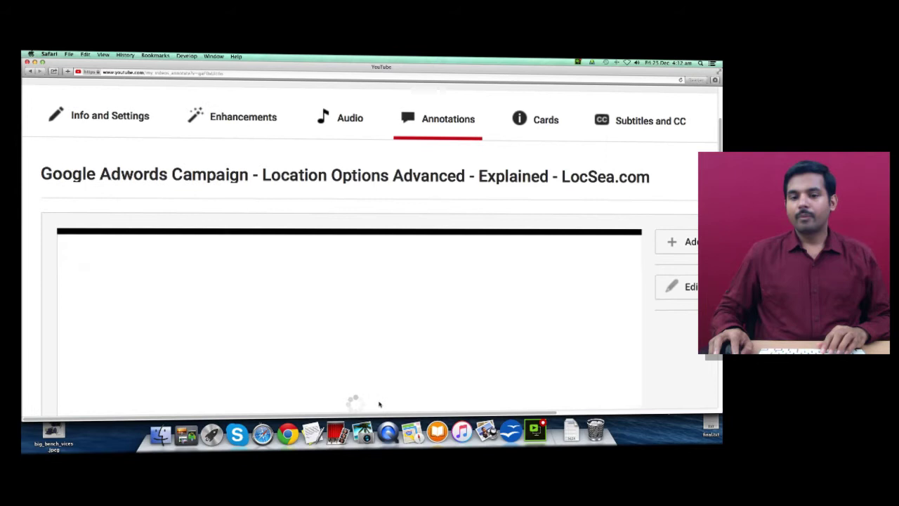
{"action": "mouse_move", "coordinate": [384, 416]}
{"action": "left_mouse_down"}
{"action": "mouse_move", "coordinate": [508, 411]}
{"action": "mouse_move", "coordinate": [389, 413]}
{"action": "left_mouse_up"}
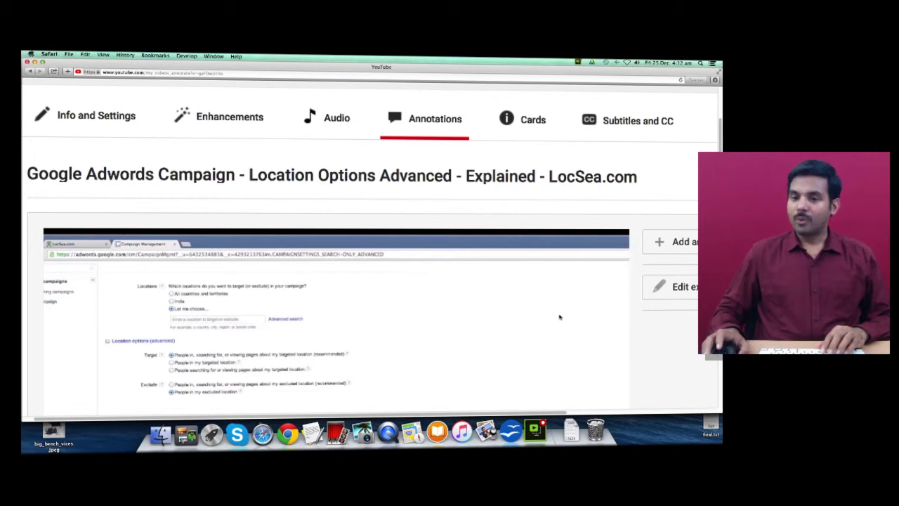
{"action": "left_click_drag", "start_coordinate": [552, 413], "coordinate": [656, 412]}
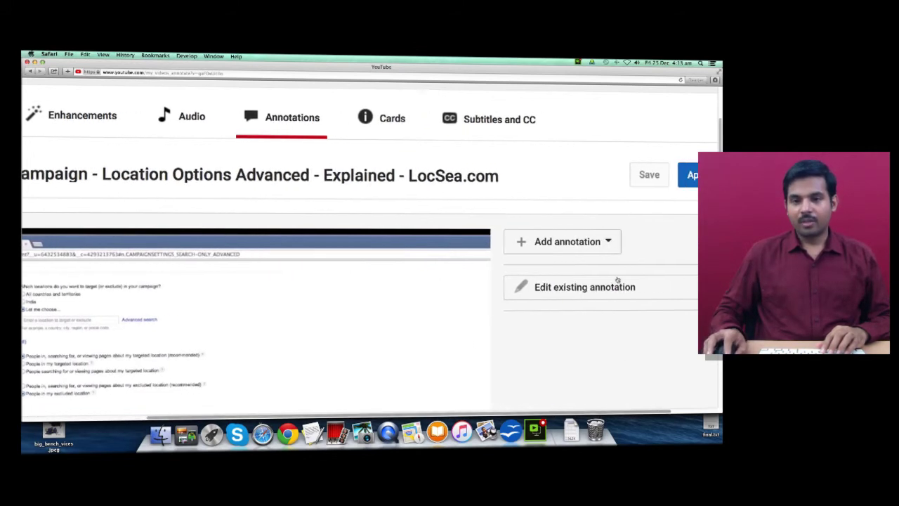
Step: Add a new speech bubble annotation to the Location Options Advanced video
{"action": "left_click", "coordinate": [597, 241]}
{"action": "left_click", "coordinate": [582, 269]}
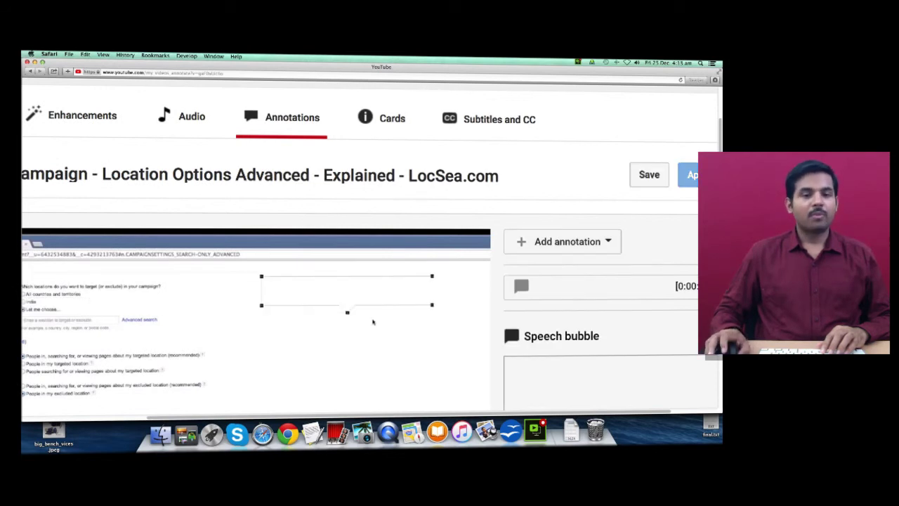
{"action": "scroll", "coordinate": [372, 321], "scroll_direction": "down", "scroll_amount": 5}
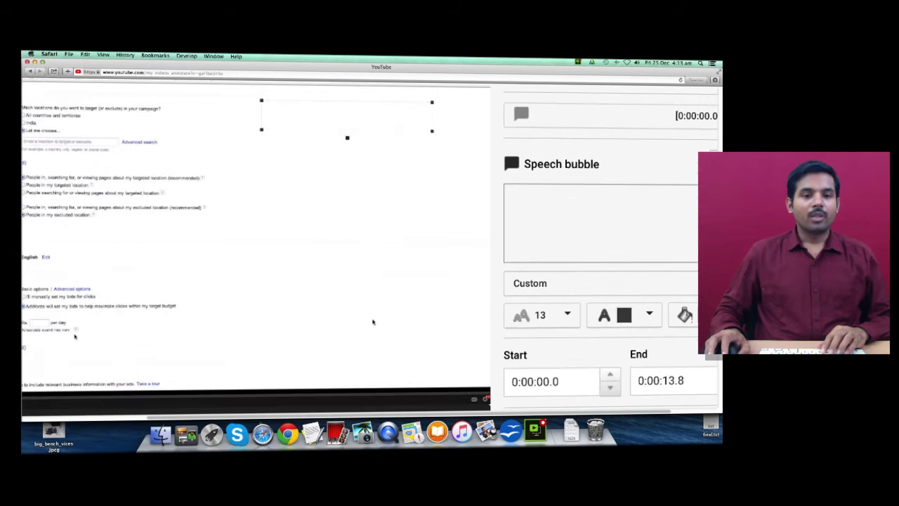
{"action": "scroll", "coordinate": [279, 389], "scroll_direction": "down", "scroll_amount": 5}
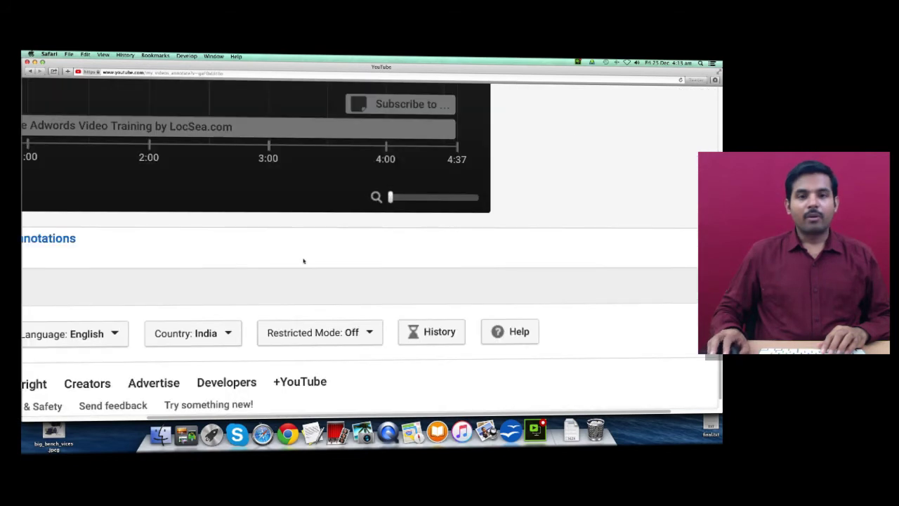
{"action": "scroll", "coordinate": [303, 260], "scroll_direction": "up", "scroll_amount": 2}
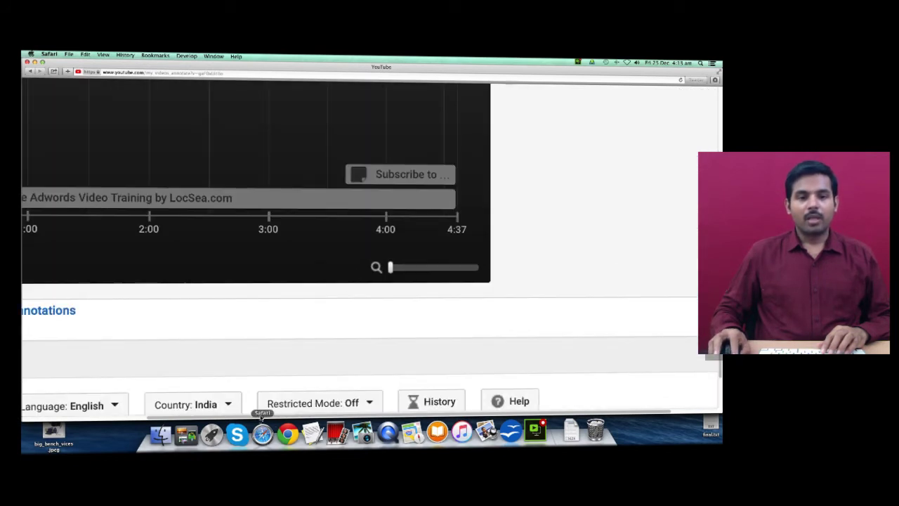
{"action": "scroll", "coordinate": [105, 203], "scroll_direction": "left", "scroll_amount": 5}
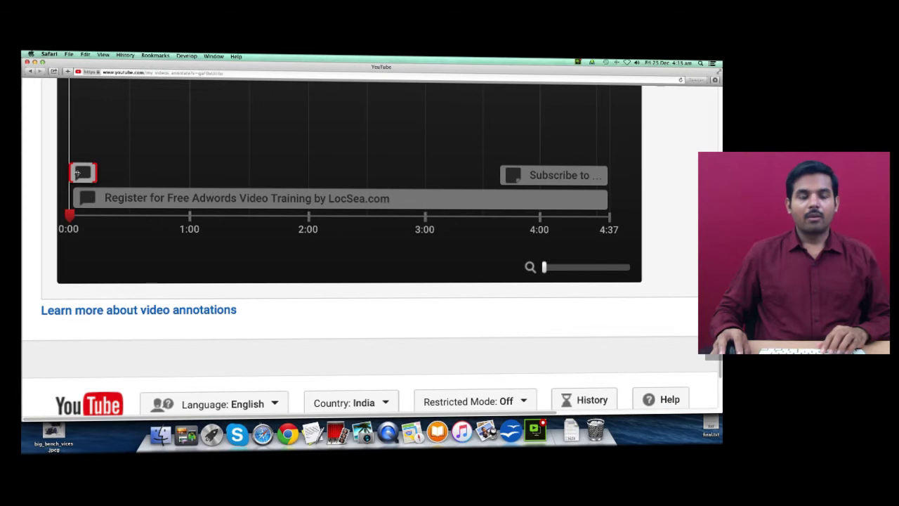
Step: Move the speech bubble's start on the timeline to 0:00:57.6
{"action": "left_click_drag", "start_coordinate": [78, 173], "coordinate": [277, 174]}
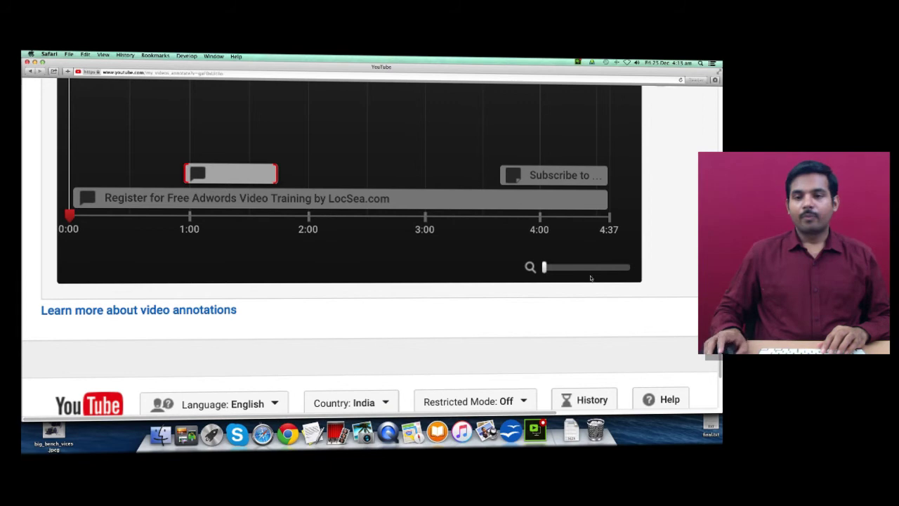
{"action": "scroll", "coordinate": [589, 278], "scroll_direction": "down", "scroll_amount": 3}
{"action": "scroll", "coordinate": [592, 281], "scroll_direction": "up", "scroll_amount": 15}
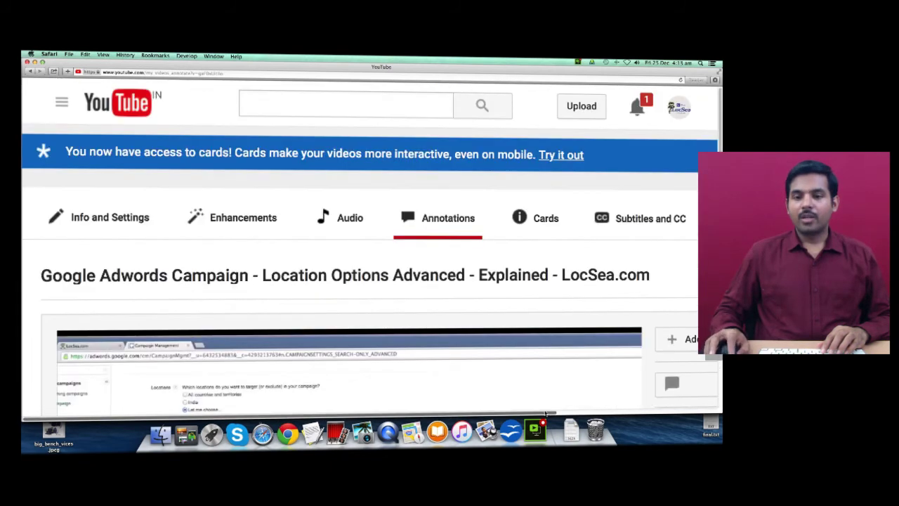
{"action": "scroll", "coordinate": [546, 393], "scroll_direction": "right", "scroll_amount": 5}
{"action": "scroll", "coordinate": [610, 344], "scroll_direction": "down", "scroll_amount": 1}
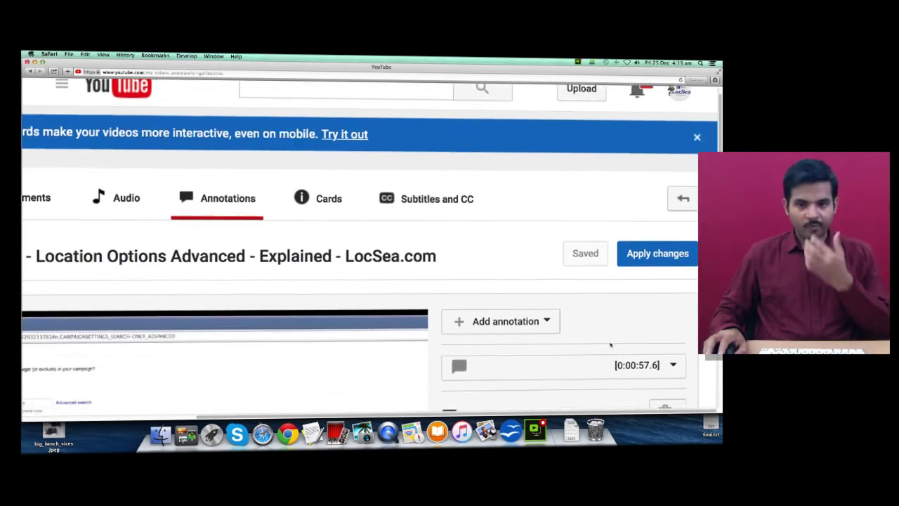
{"action": "scroll", "coordinate": [610, 344], "scroll_direction": "down", "scroll_amount": 5}
Step: Enter the test text 'jsdfhljkhsdaf' in the speech bubble
{"action": "scroll", "coordinate": [498, 328], "scroll_direction": "down", "scroll_amount": 1}
{"action": "left_click", "coordinate": [498, 328]}
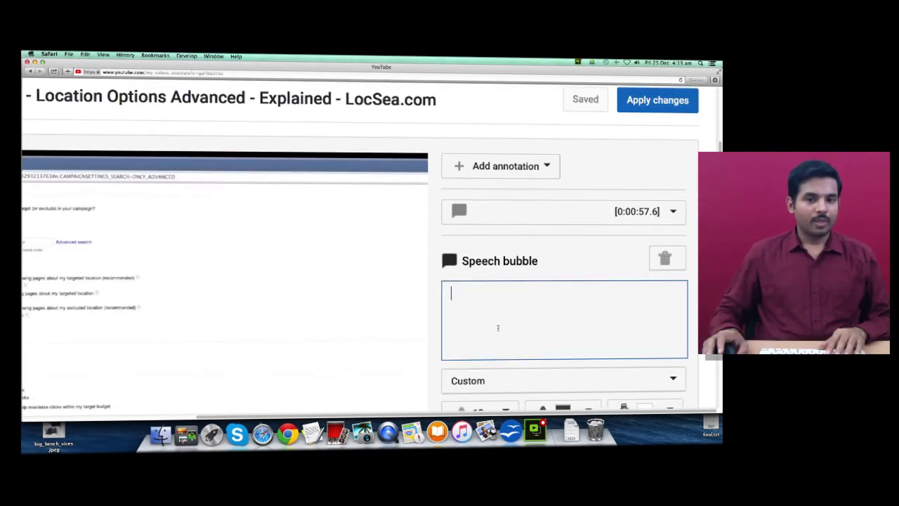
{"action": "type", "text": "jsdfhljkhsdaf"}
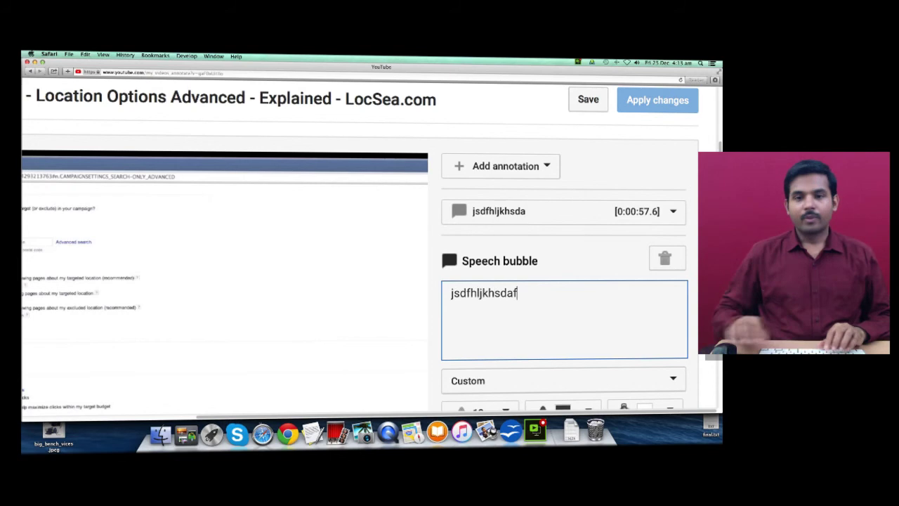
Step: Turn on the bubble's Link option, keeping Video as the link type
{"action": "scroll", "coordinate": [561, 281], "scroll_direction": "down", "scroll_amount": 10}
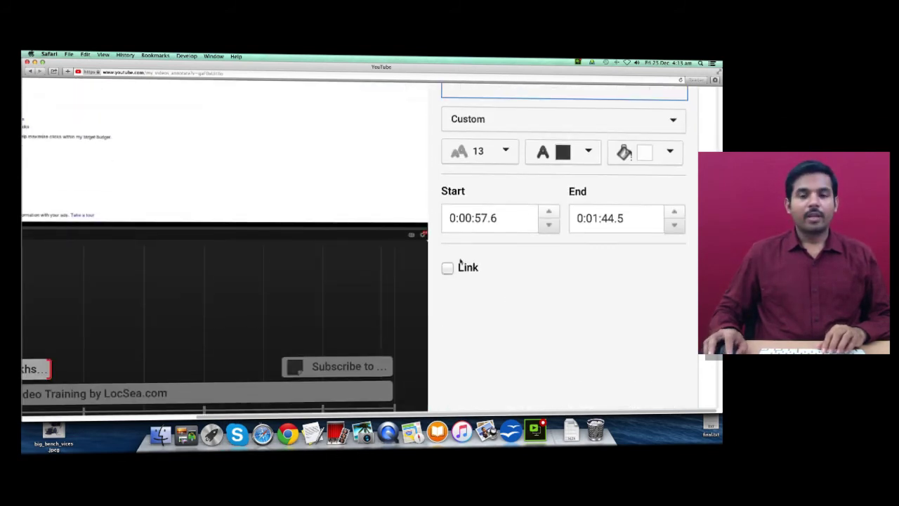
{"action": "left_click", "coordinate": [447, 271]}
{"action": "scroll", "coordinate": [593, 257], "scroll_direction": "down", "scroll_amount": 1}
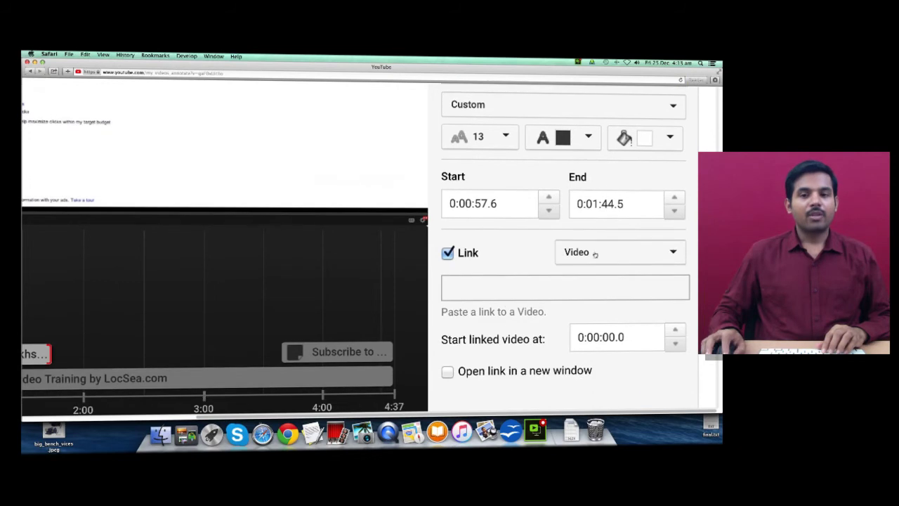
{"action": "left_click", "coordinate": [596, 252]}
{"action": "scroll", "coordinate": [617, 267], "scroll_direction": "down", "scroll_amount": 1}
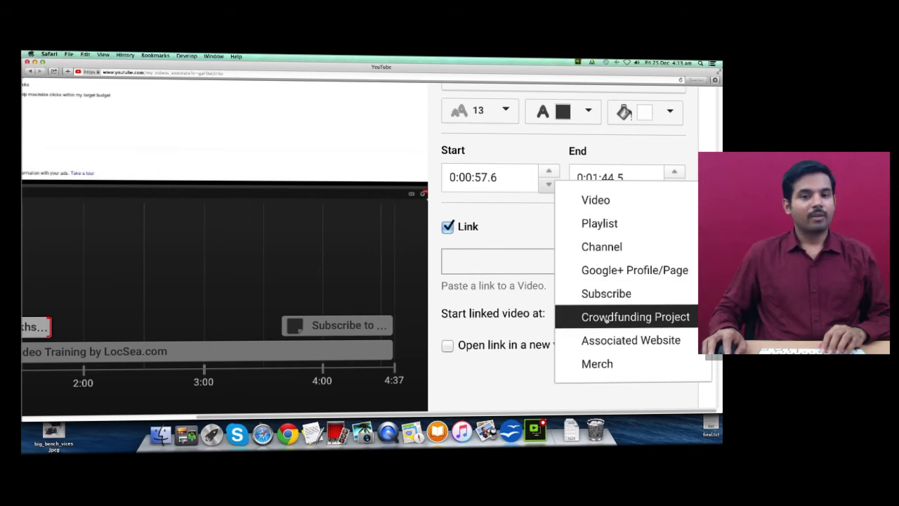
{"action": "left_click", "coordinate": [504, 383]}
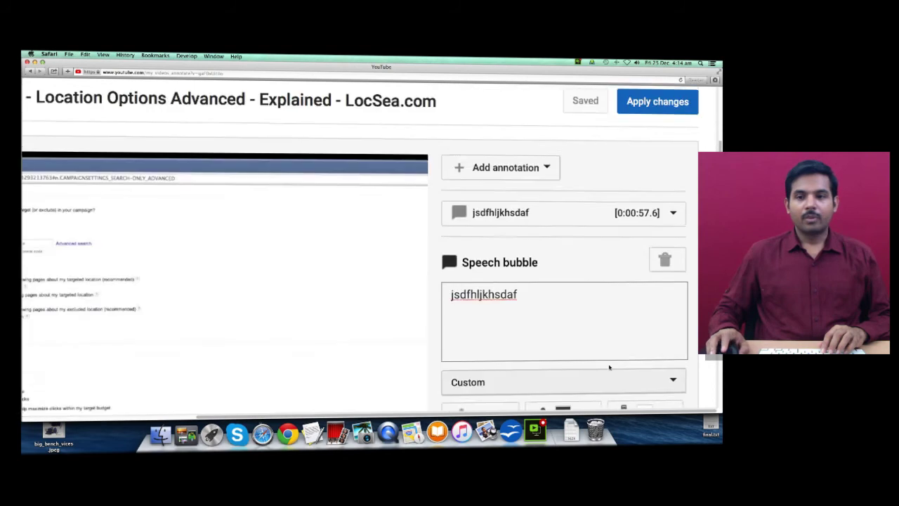
Step: Delete the test speech bubble annotation
{"action": "scroll", "coordinate": [608, 367], "scroll_direction": "up", "scroll_amount": 1}
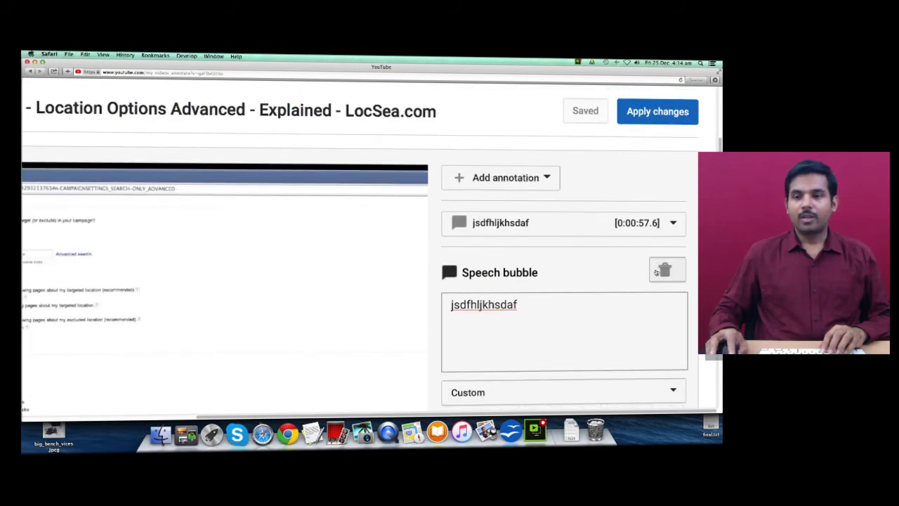
{"action": "left_click", "coordinate": [658, 271]}
{"action": "scroll", "coordinate": [318, 413], "scroll_direction": "left", "scroll_amount": 5}
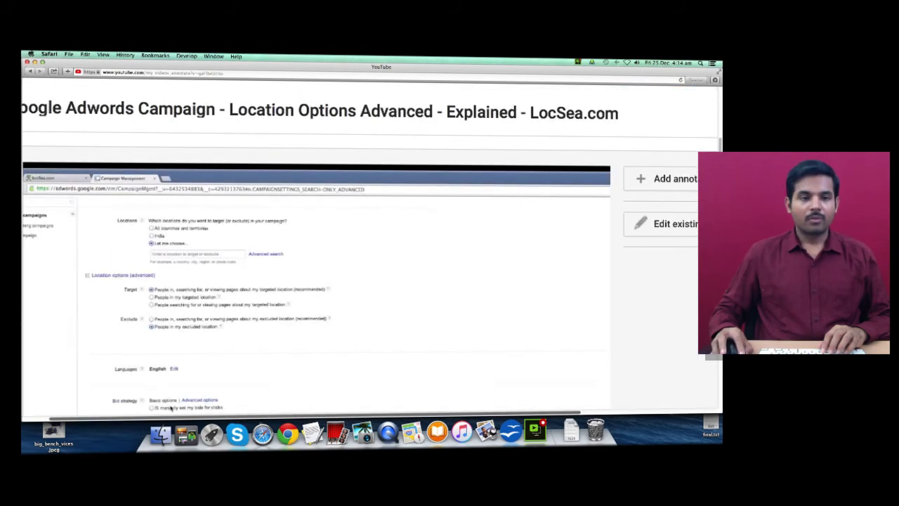
{"action": "scroll", "coordinate": [304, 307], "scroll_direction": "down", "scroll_amount": 8}
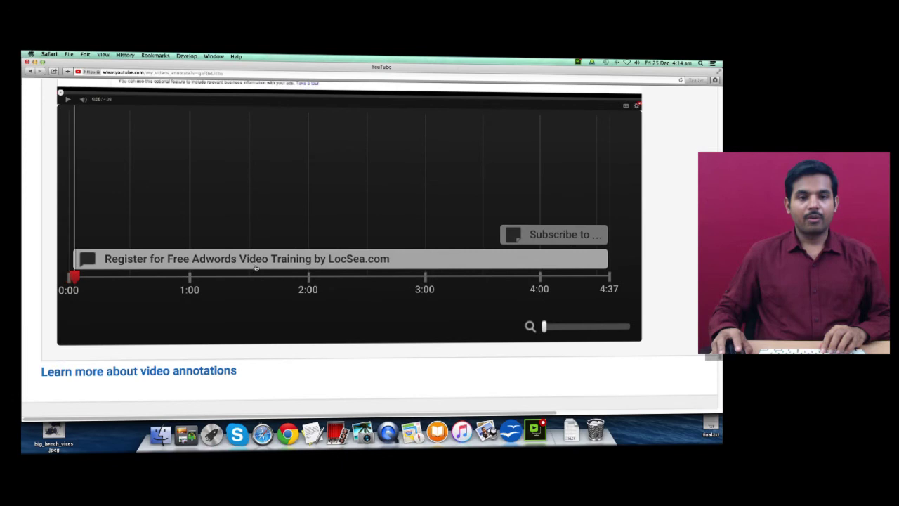
Step: Select the green 'Register for Free Adwords Video Training by LocSea.com' annotation and review its settings (0:00:02.7–0:04:36.0)
{"action": "left_click", "coordinate": [256, 261]}
{"action": "scroll", "coordinate": [305, 351], "scroll_direction": "up", "scroll_amount": 8}
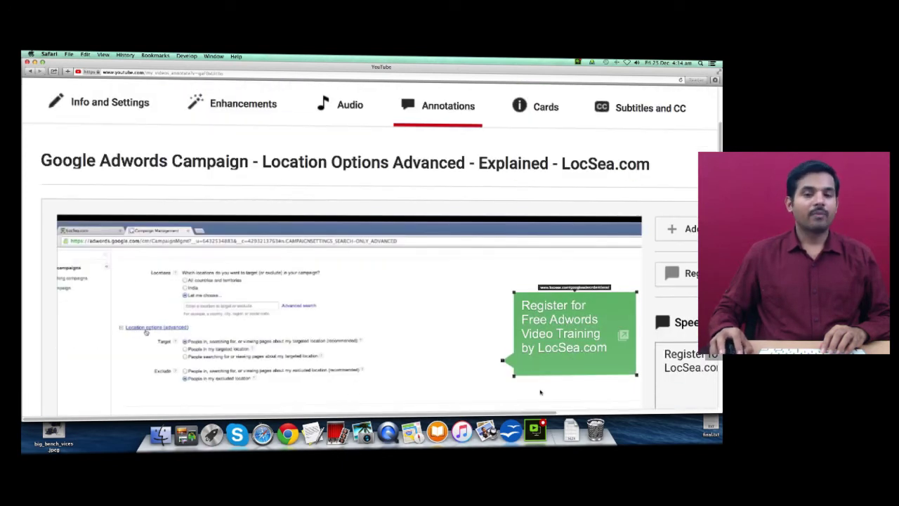
{"action": "scroll", "coordinate": [414, 411], "scroll_direction": "right", "scroll_amount": 5}
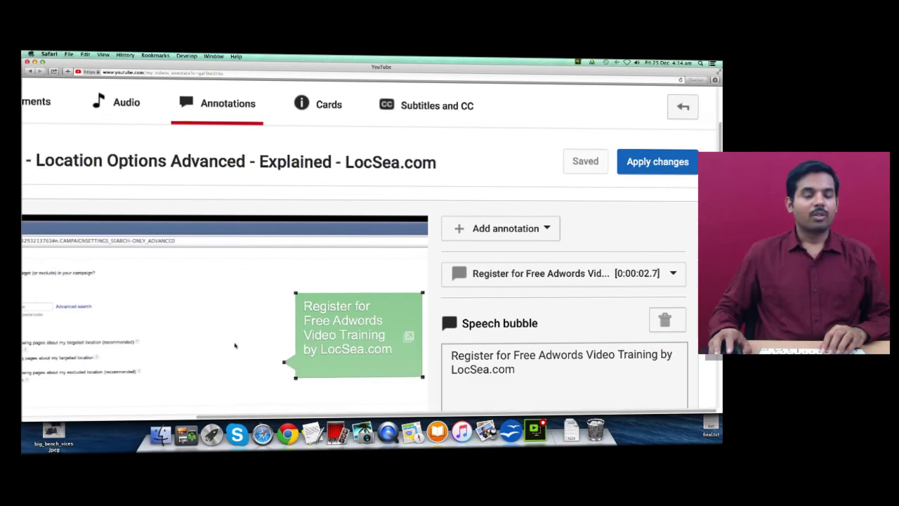
{"action": "scroll", "coordinate": [382, 334], "scroll_direction": "down", "scroll_amount": 3}
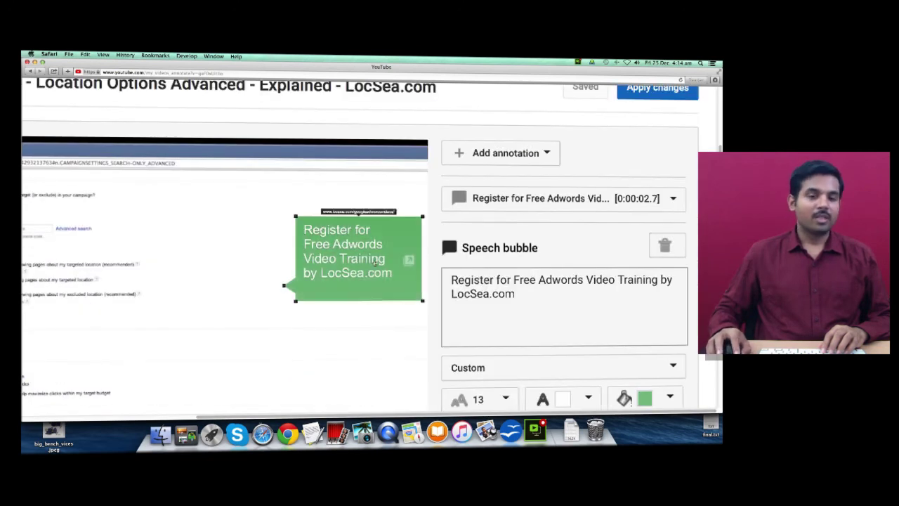
{"action": "scroll", "coordinate": [549, 292], "scroll_direction": "down", "scroll_amount": 3}
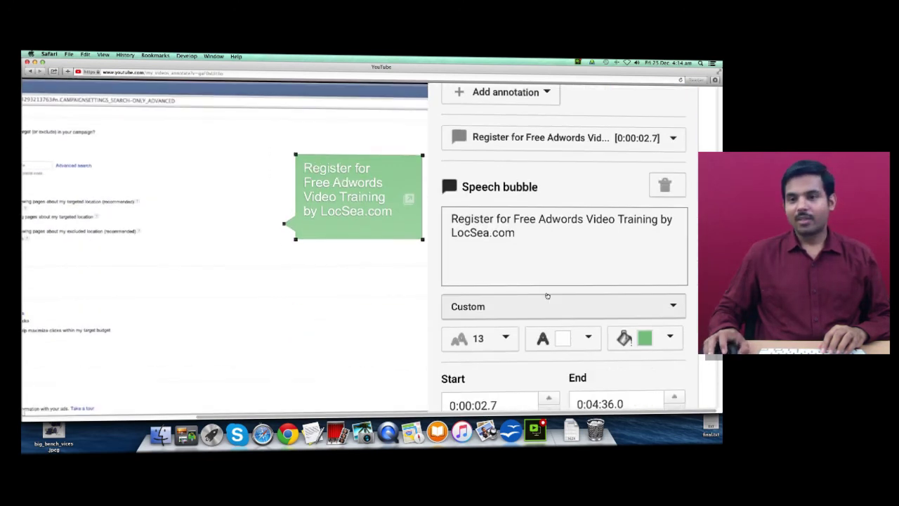
{"action": "scroll", "coordinate": [592, 203], "scroll_direction": "down", "scroll_amount": 3}
{"action": "scroll", "coordinate": [592, 203], "scroll_direction": "down", "scroll_amount": 3}
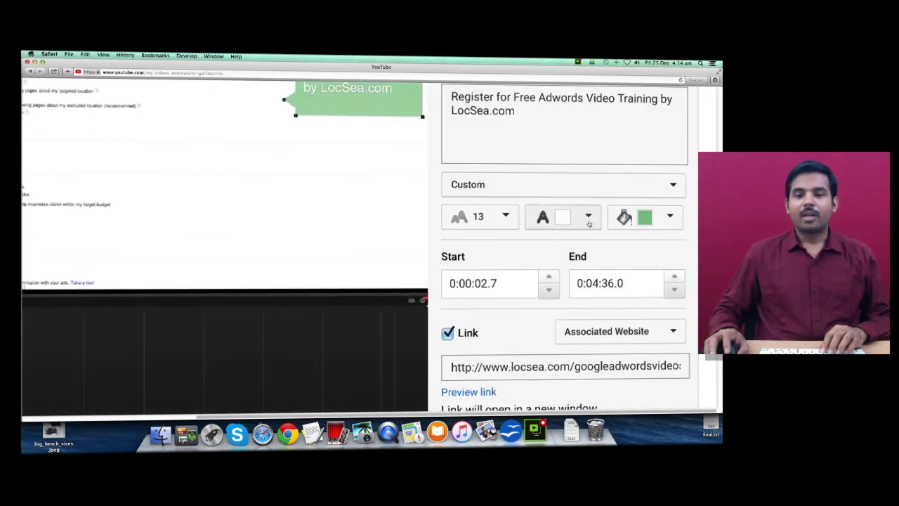
Step: Inspect the annotation's Associated Website link URL
{"action": "left_click_drag", "start_coordinate": [570, 365], "coordinate": [698, 362]}
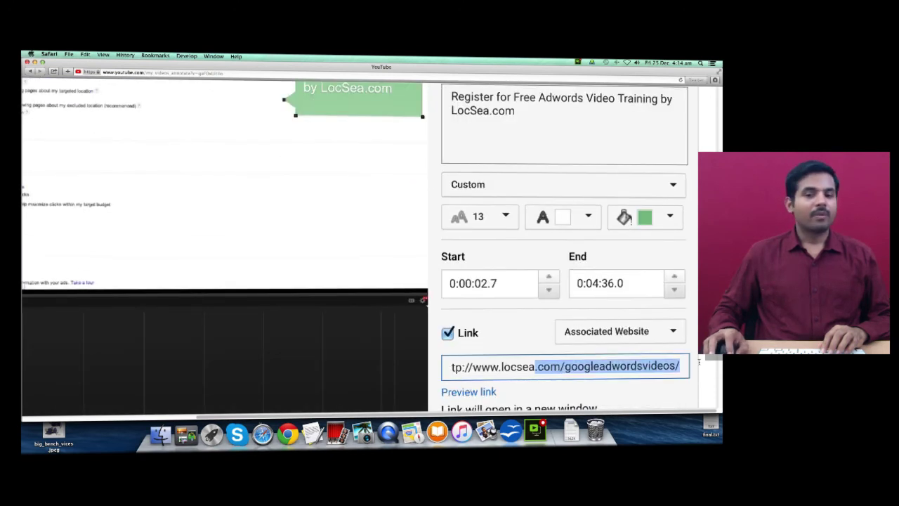
{"action": "scroll", "coordinate": [395, 329], "scroll_direction": "down", "scroll_amount": 6}
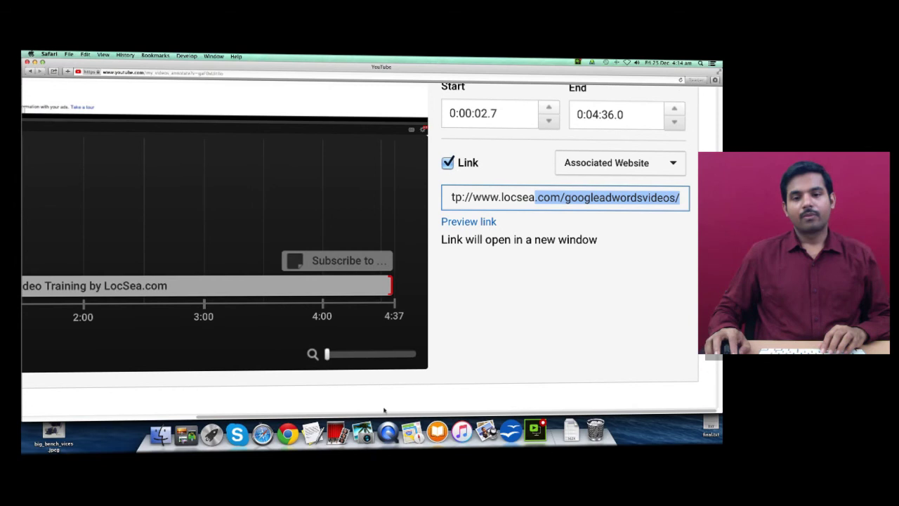
{"action": "scroll", "coordinate": [386, 415], "scroll_direction": "left", "scroll_amount": 4}
{"action": "scroll", "coordinate": [359, 338], "scroll_direction": "down", "scroll_amount": 2}
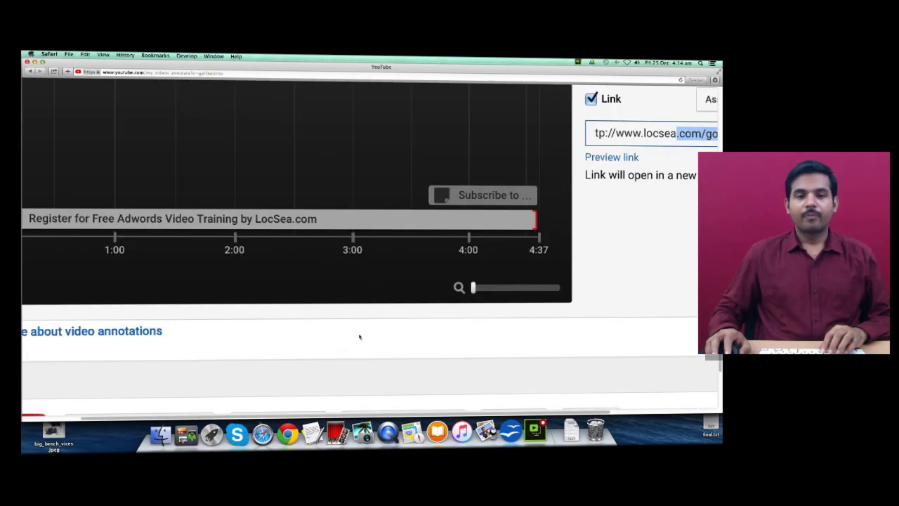
{"action": "scroll", "coordinate": [351, 345], "scroll_direction": "up", "scroll_amount": 2}
{"action": "scroll", "coordinate": [309, 401], "scroll_direction": "up", "scroll_amount": 10}
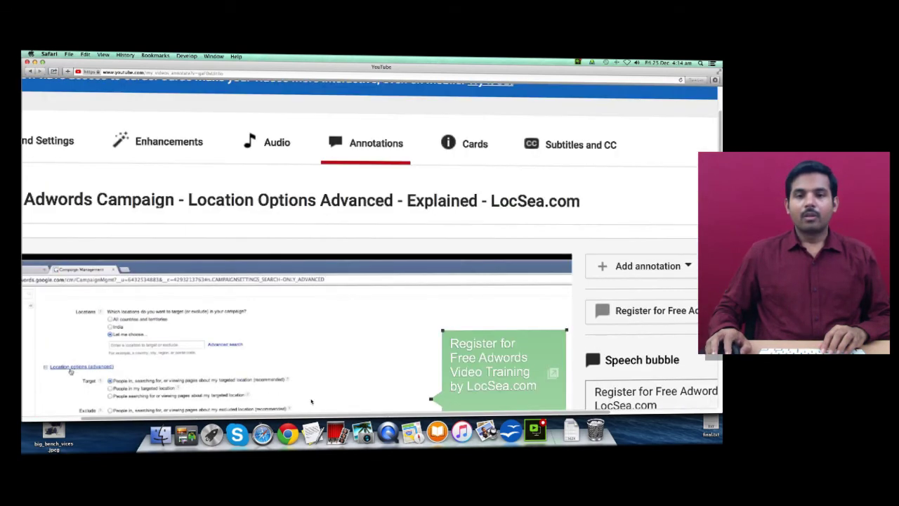
{"action": "scroll", "coordinate": [279, 416], "scroll_direction": "left", "scroll_amount": 3}
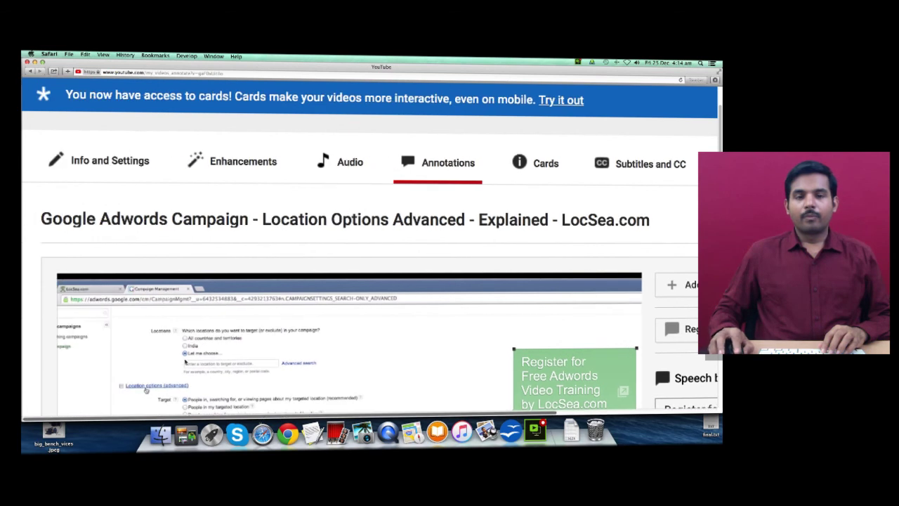
{"action": "scroll", "coordinate": [260, 330], "scroll_direction": "up", "scroll_amount": 2}
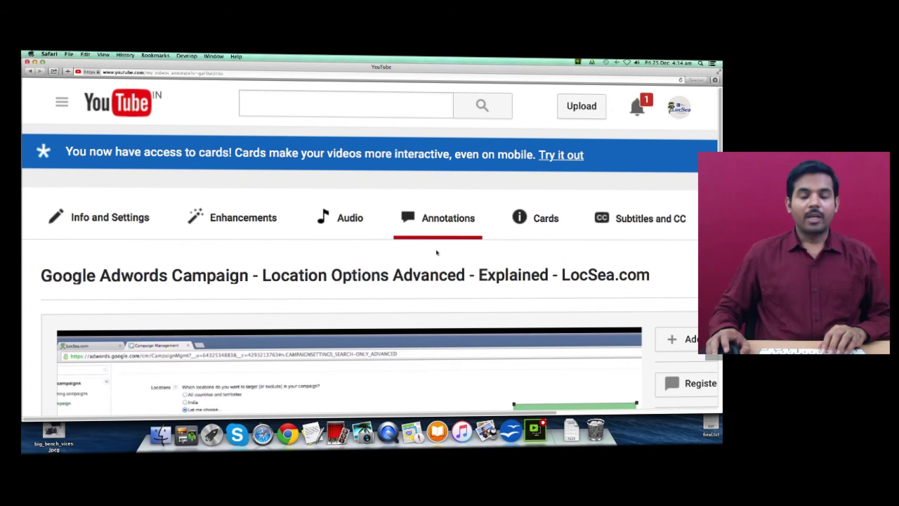
{"action": "scroll", "coordinate": [436, 252], "scroll_direction": "down", "scroll_amount": 2}
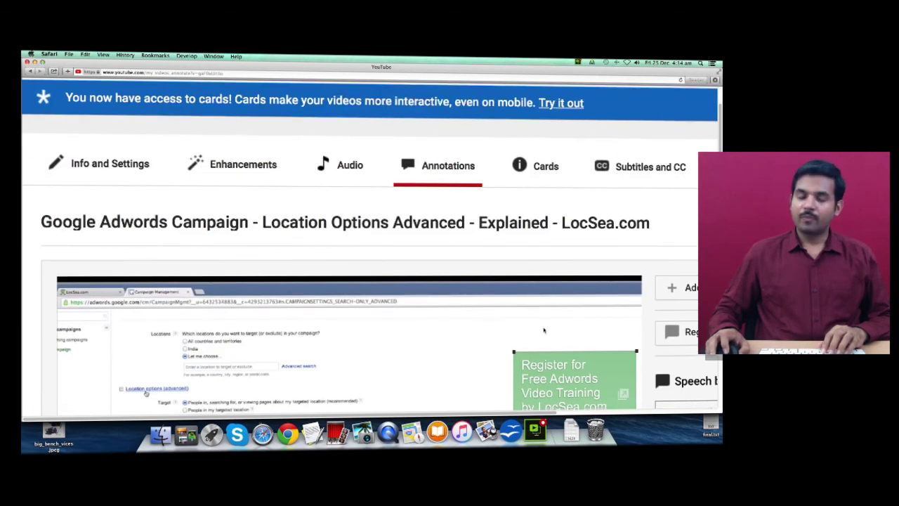
{"action": "scroll", "coordinate": [543, 330], "scroll_direction": "up", "scroll_amount": 2}
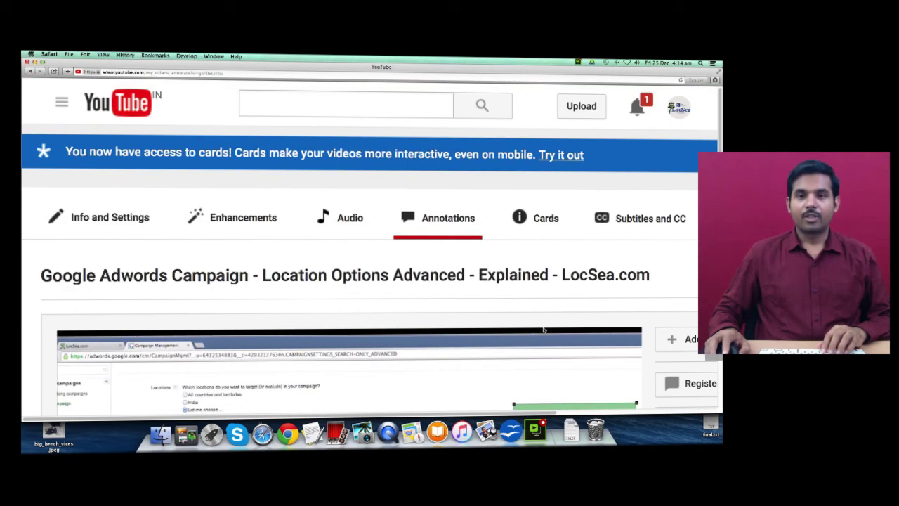